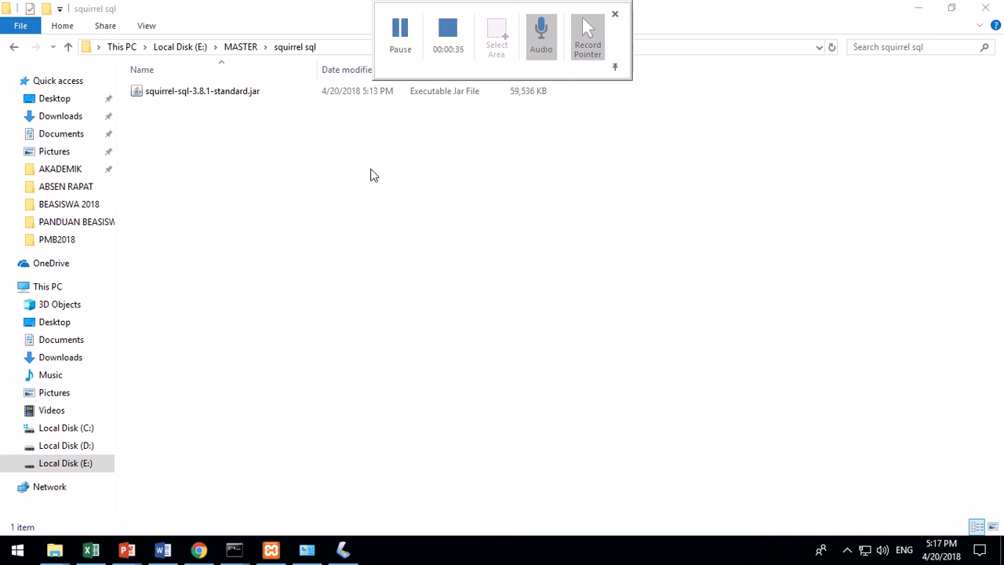
# Step: Open a Command Prompt, run the java command to check that Java is installed, and close the prompt
pyautogui.click(390, 192)
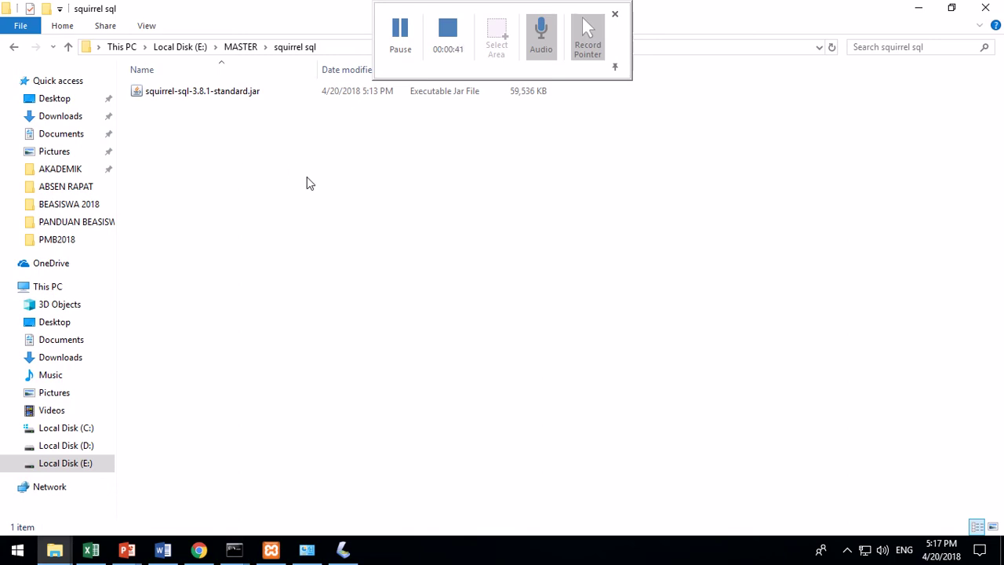
pyautogui.press('super+r')
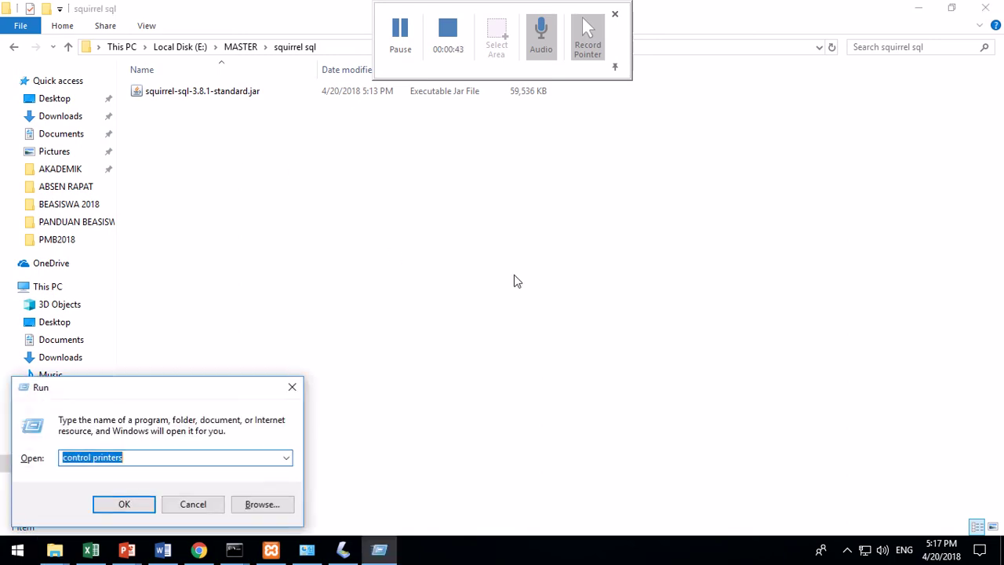
pyautogui.write('cmd')
pyautogui.press('Return')
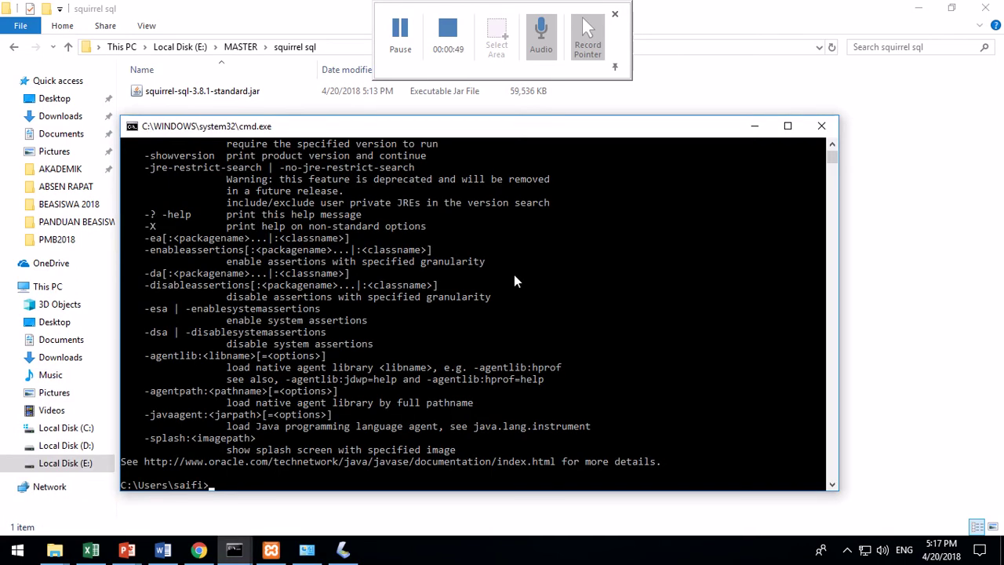
pyautogui.write('it')
pyautogui.press('Return')
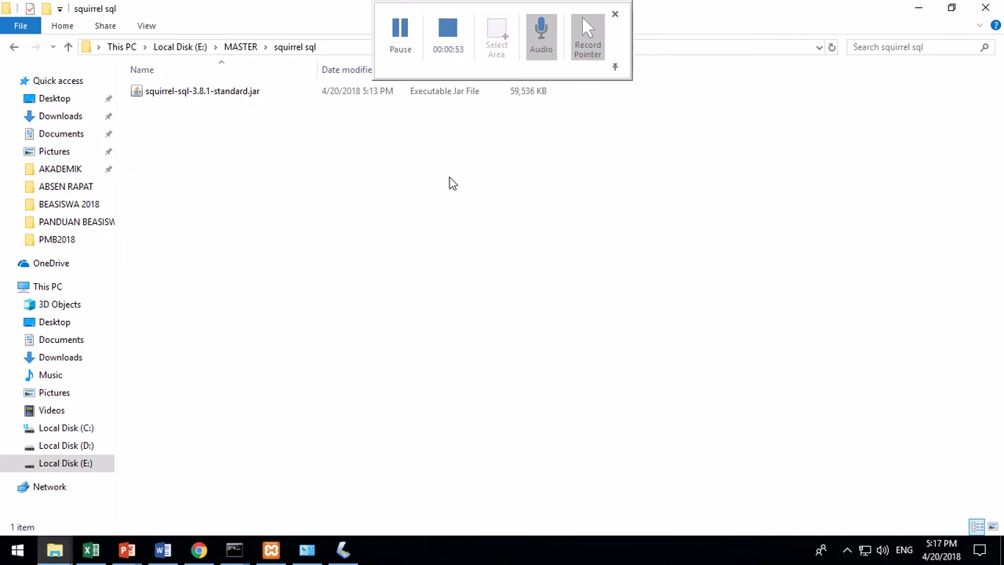
# Step: Launch the squirrel-sql-3.8.1-standard.jar installer from the squirrel sql folder
pyautogui.click(617, 82)
pyautogui.click(589, 125)
pyautogui.click(181, 92)
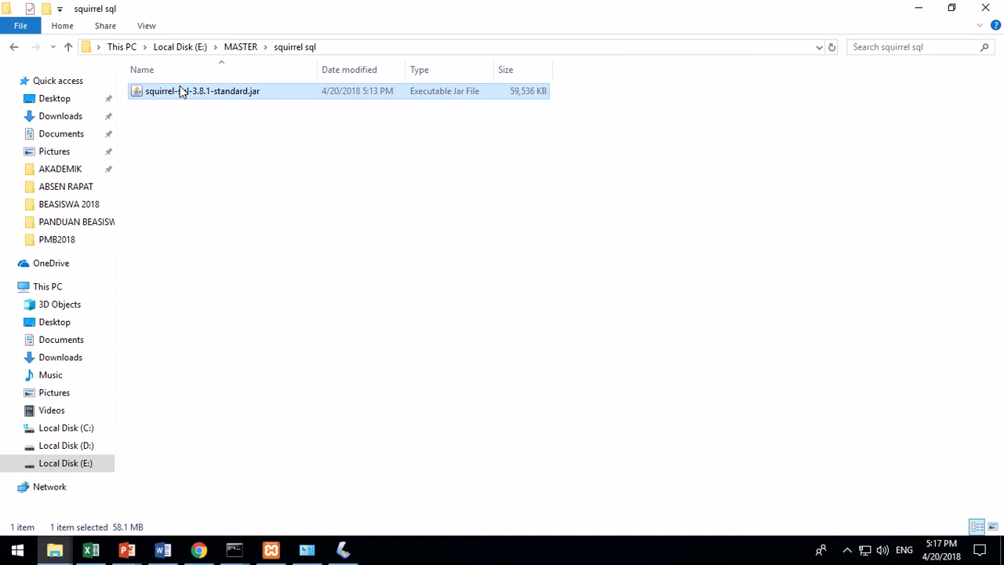
pyautogui.doubleClick(180, 92)
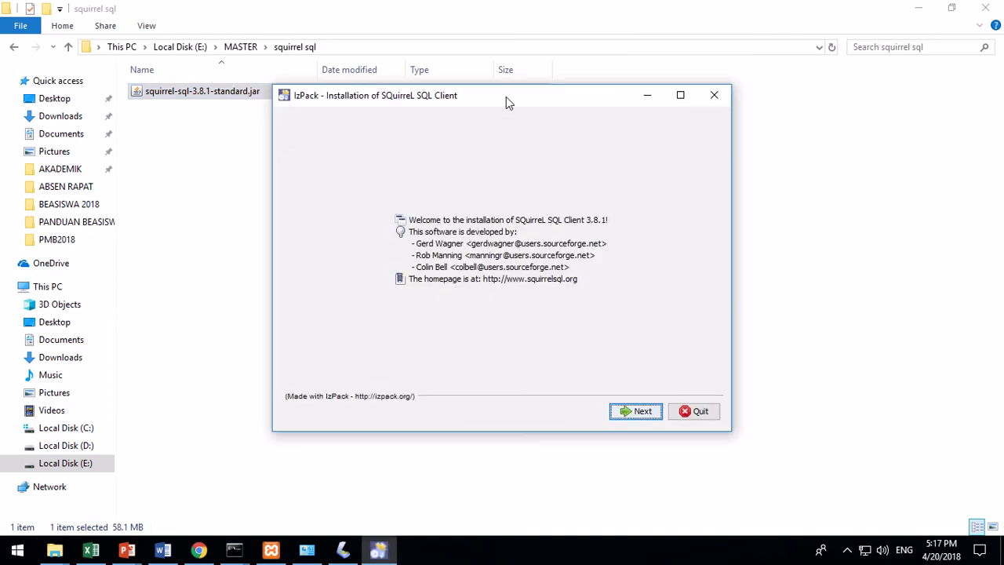
pyautogui.moveTo(505, 96); pyautogui.dragTo(497, 65)
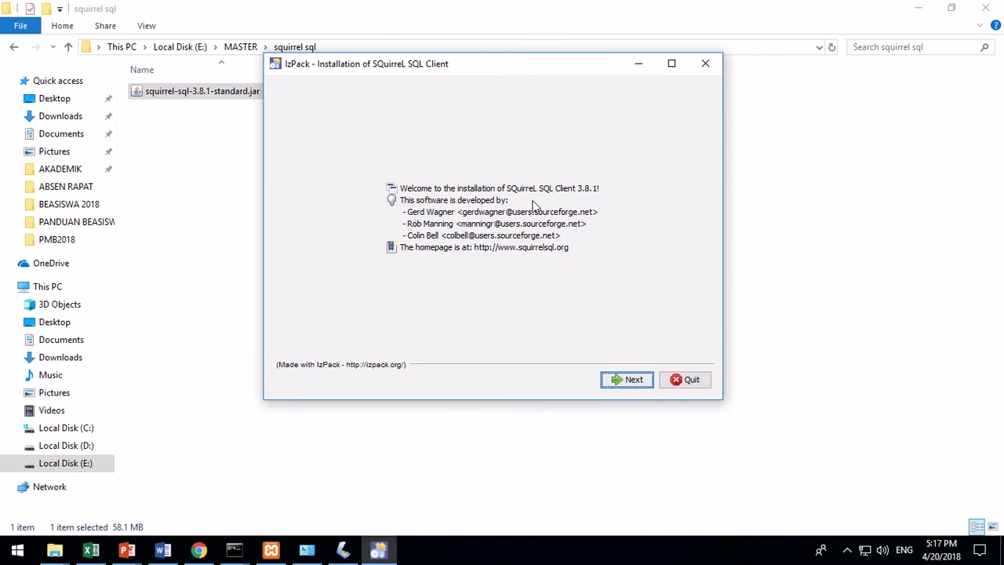
pyautogui.moveTo(451, 69); pyautogui.dragTo(492, 131)
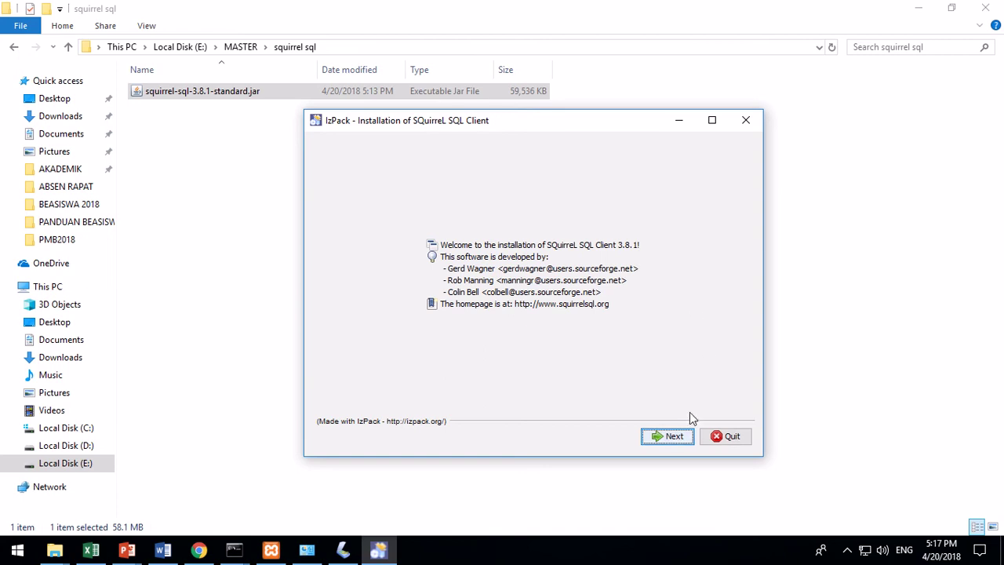
# Step: Go through the welcome and information pages and try to accept the default installation path C:\Program Files\squirrel-sql-3.8.1
pyautogui.click(673, 434)
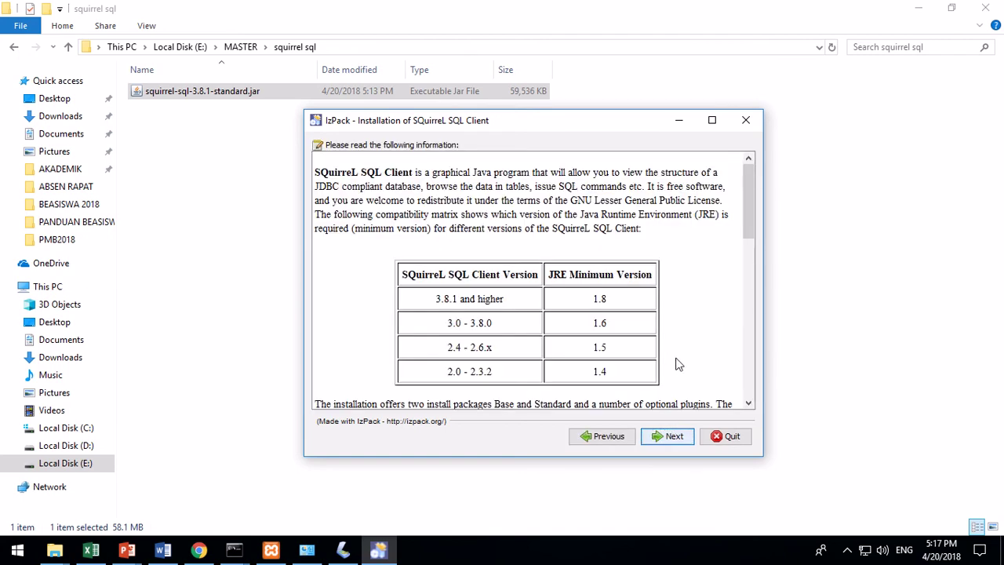
pyautogui.scroll(-5, 679, 369)
pyautogui.click(679, 436)
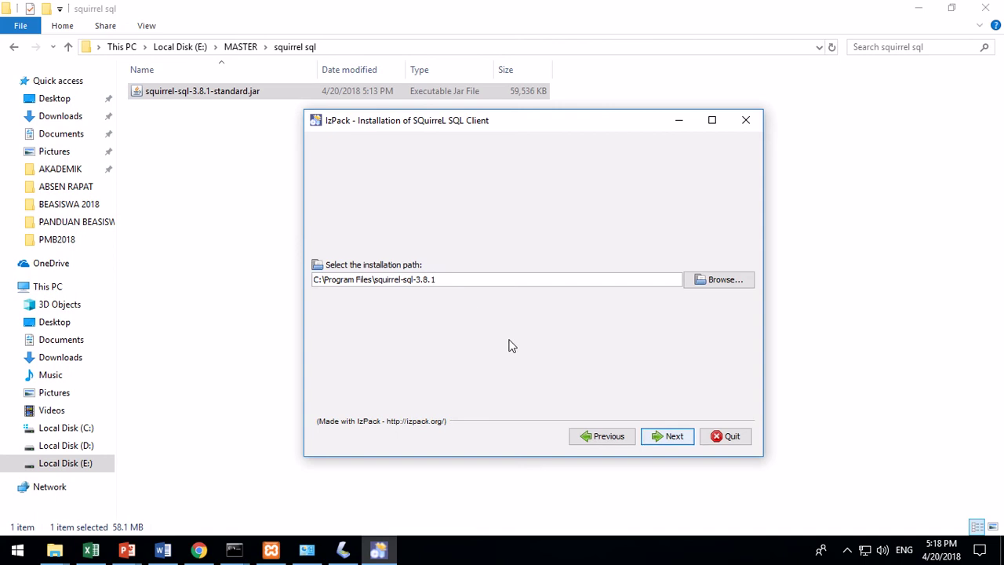
pyautogui.click(658, 437)
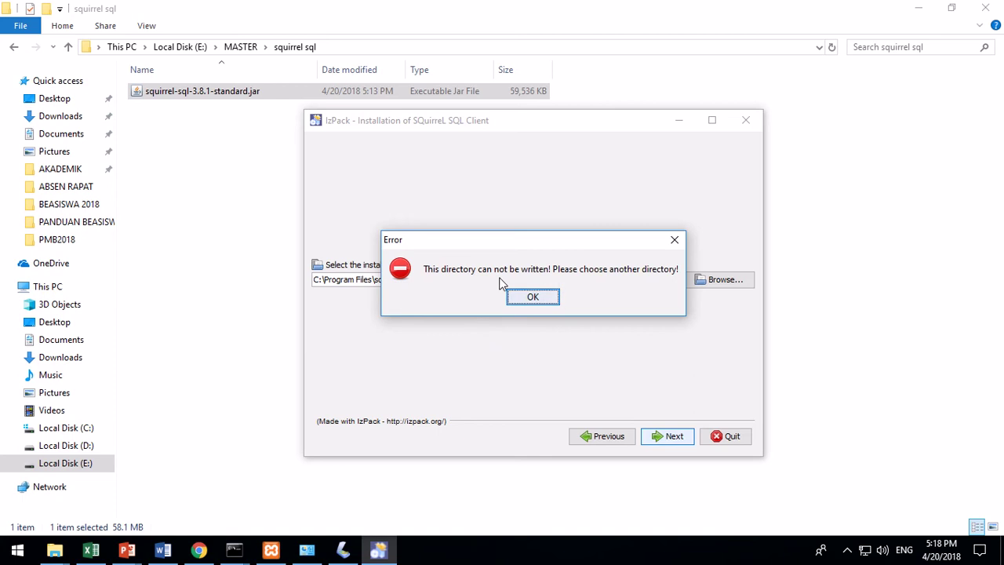
pyautogui.click(531, 298)
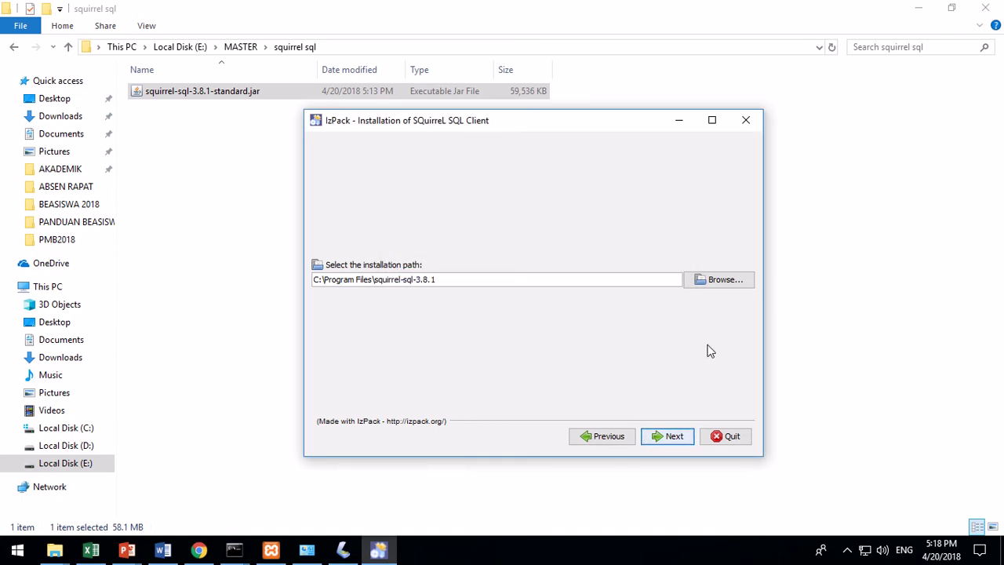
# Step: Copy the folder name squirrel-sql-3.8.1 from the end of the installation path
pyautogui.click(493, 280)
pyautogui.hotkey('shift', 'Left')
pyautogui.hotkey('shift', 'Left')
pyautogui.hotkey('shift', 'Left')
pyautogui.hotkey('shift', 'Left')
pyautogui.hotkey('shift', 'Left')
pyautogui.hotkey('shift', 'Left')
pyautogui.hotkey('shift', 'Left')
pyautogui.hotkey('shift', 'Left')
pyautogui.hotkey('shift', 'Left')
pyautogui.hotkey('shift', 'Left')
pyautogui.hotkey('shift', 'Left')
pyautogui.hotkey('shift', 'Left')
pyautogui.hotkey('shift', 'Left')
pyautogui.hotkey('shift', 'Left')
pyautogui.hotkey('shift', 'Left')
pyautogui.hotkey('shift', 'Left')
pyautogui.hotkey('shift', 'Left')
pyautogui.hotkey('shift', 'Left')
pyautogui.hotkey('ctrl', 'c')
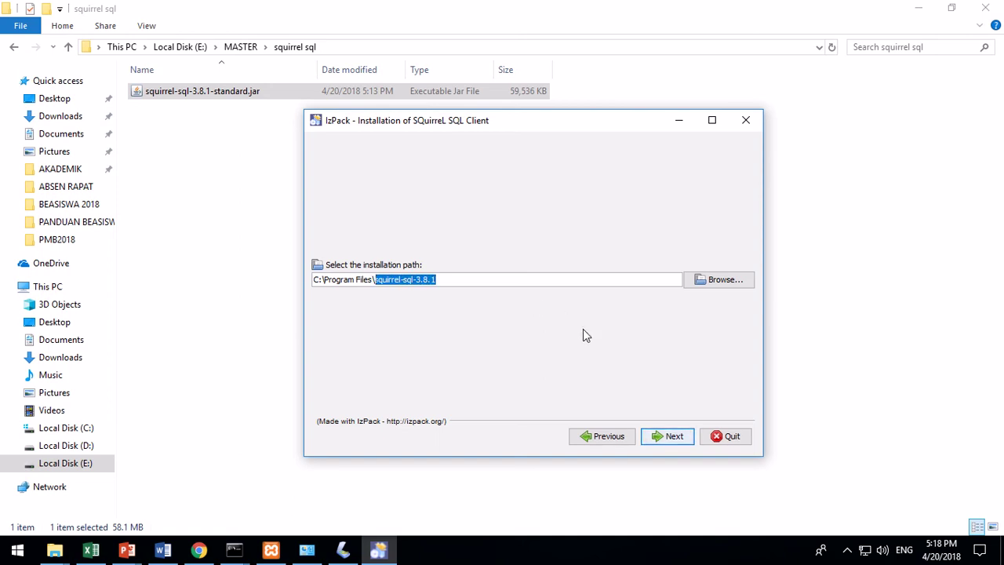
# Step: Create a folder named squirrel-sql-3.8.1 on Local Disk (E:) in File Explorer and open it
pyautogui.click(75, 468)
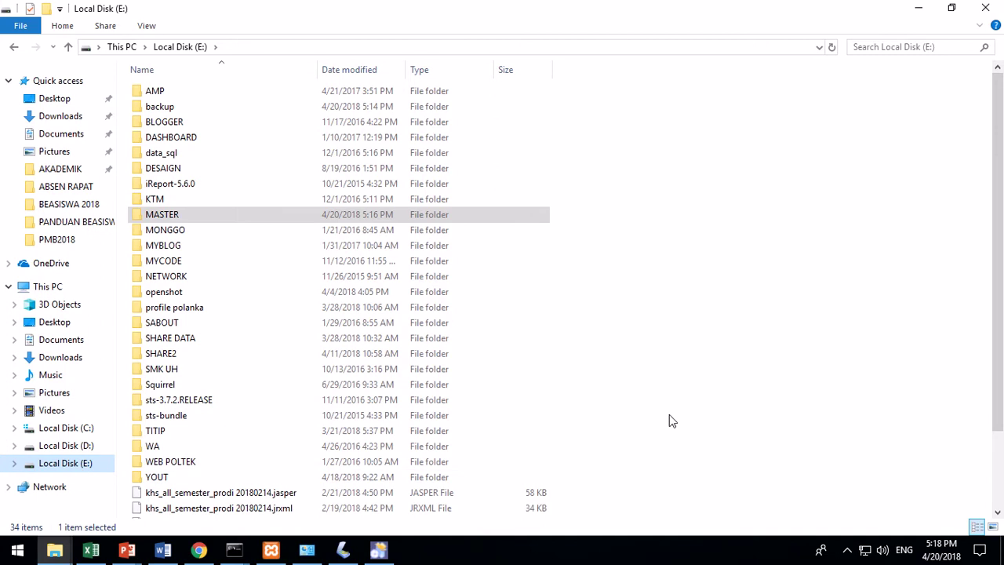
pyautogui.hotkey('ctrl', 'shift', 'n')
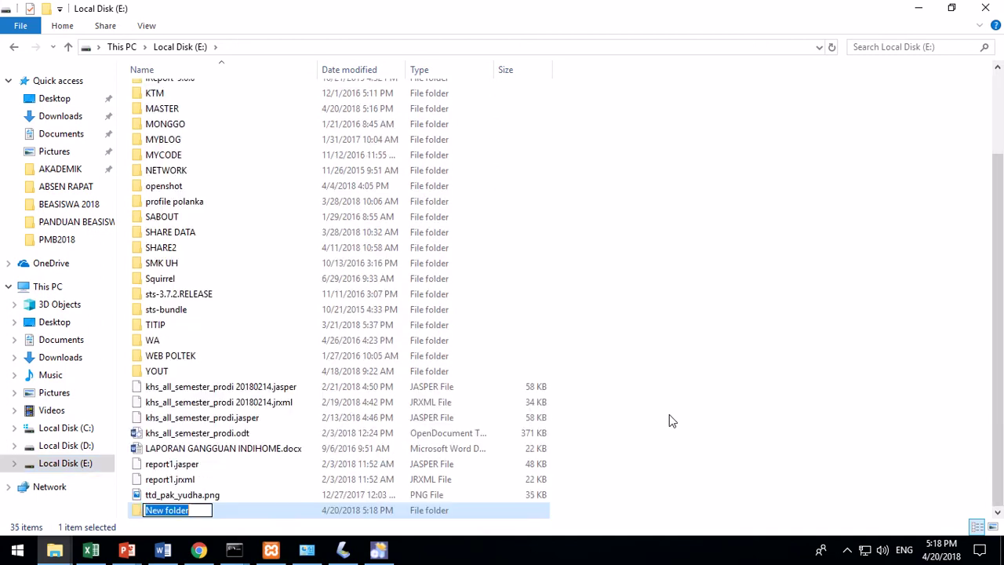
pyautogui.hotkey('ctrl', 'v')
pyautogui.press('Return')
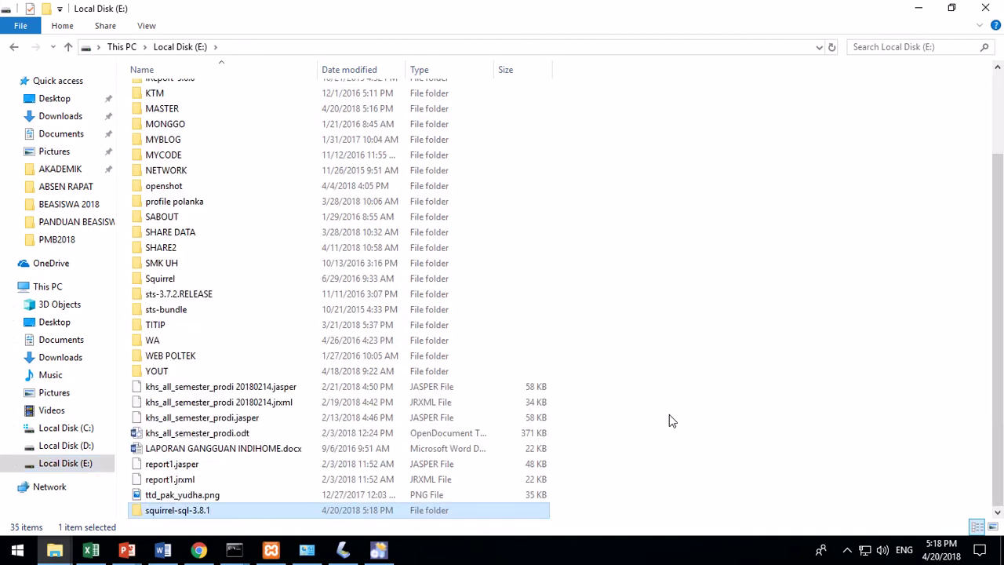
pyautogui.press('Return')
pyautogui.click(365, 45)
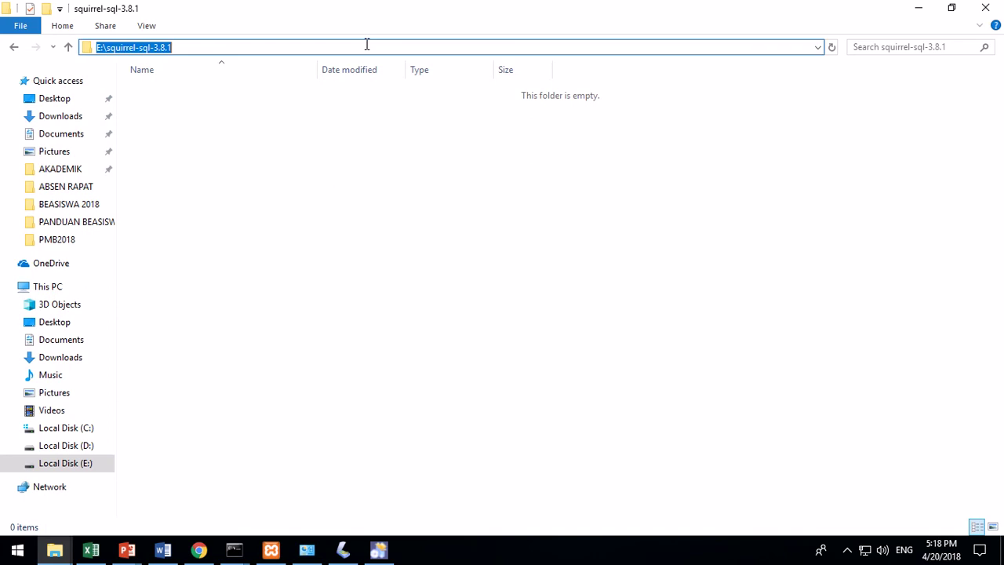
pyautogui.click(382, 212)
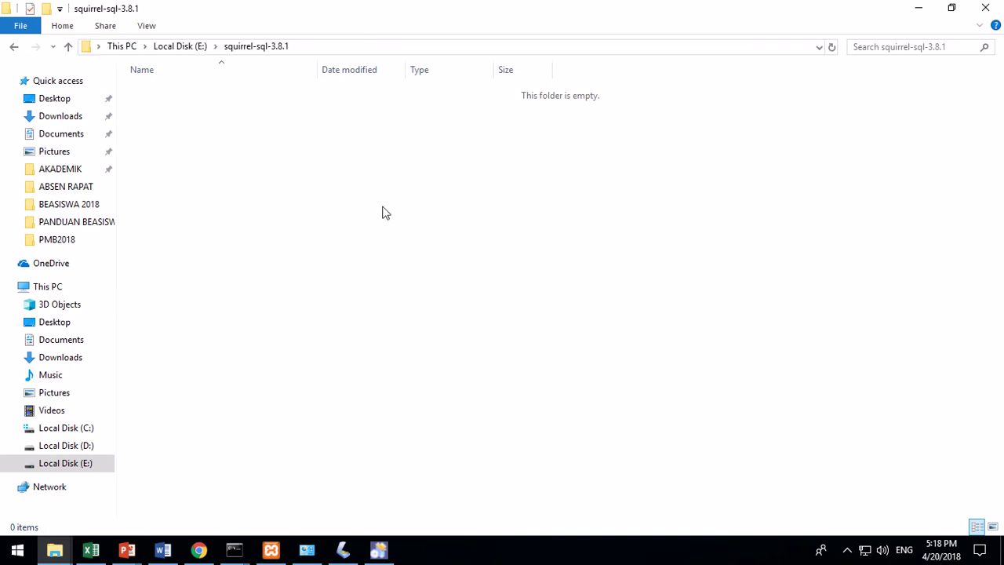
# Step: Switch back to the installer, set the installation path to E:\squirrel-sql-3.8.1 and agree to install into the existing directory
pyautogui.click(378, 549)
pyautogui.click(477, 274)
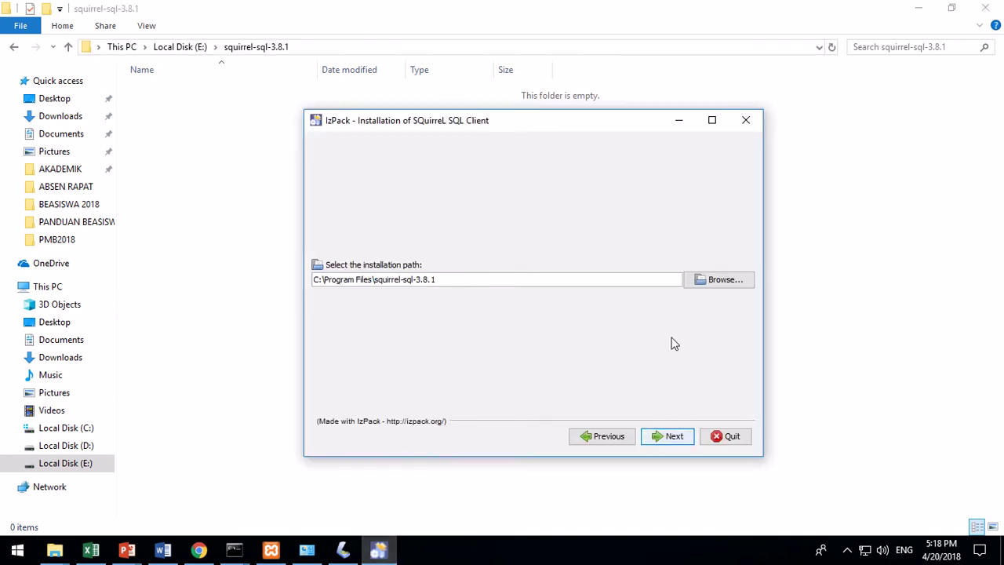
pyautogui.click(739, 283)
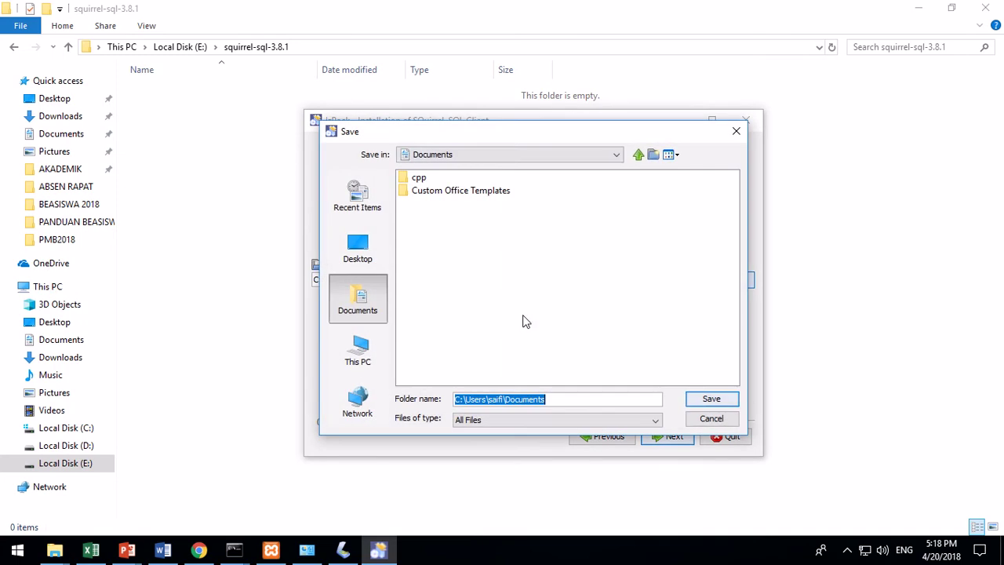
pyautogui.click(503, 154)
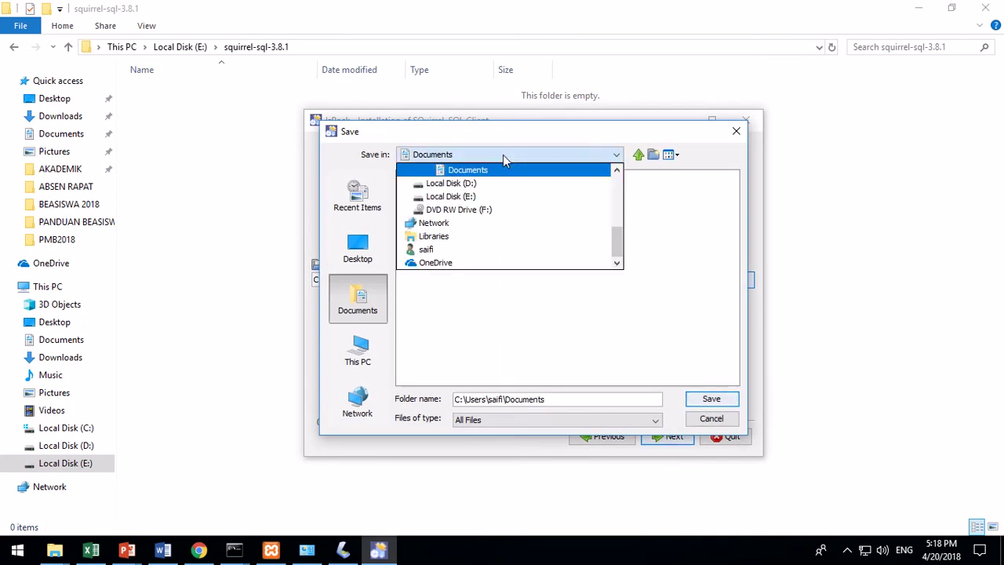
pyautogui.click(477, 196)
pyautogui.press('s')
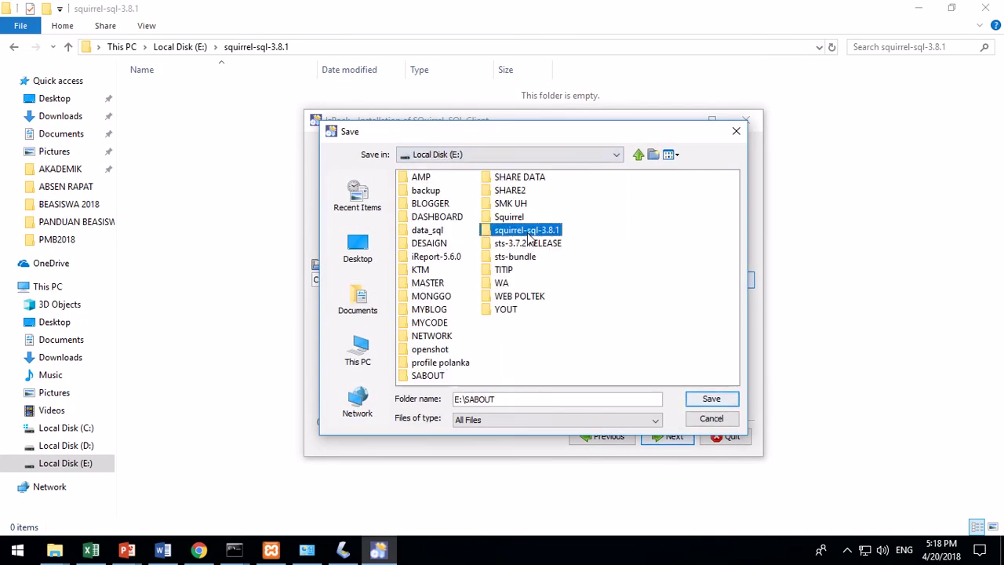
pyautogui.doubleClick(526, 230)
pyautogui.click(695, 401)
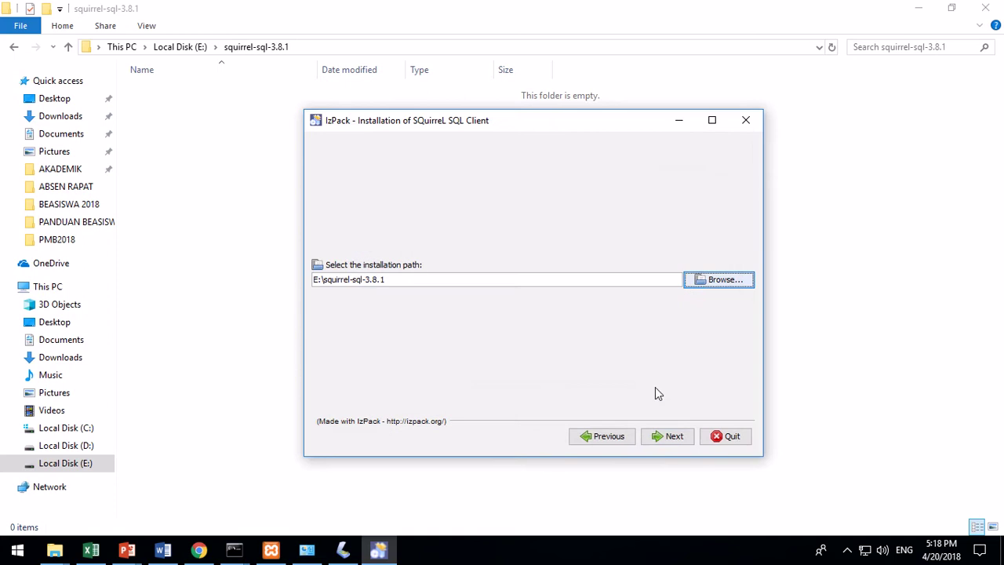
pyautogui.click(669, 438)
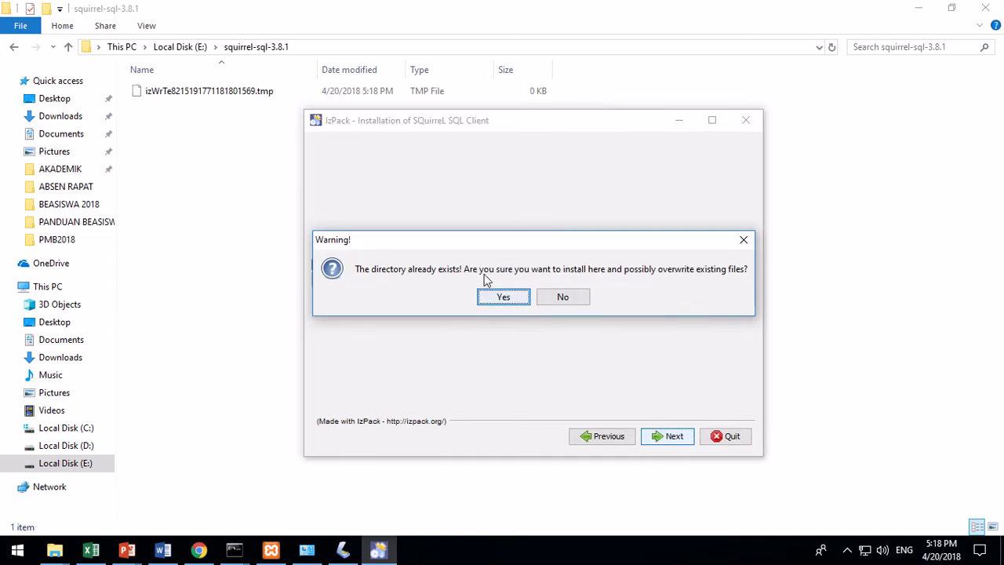
pyautogui.click(514, 295)
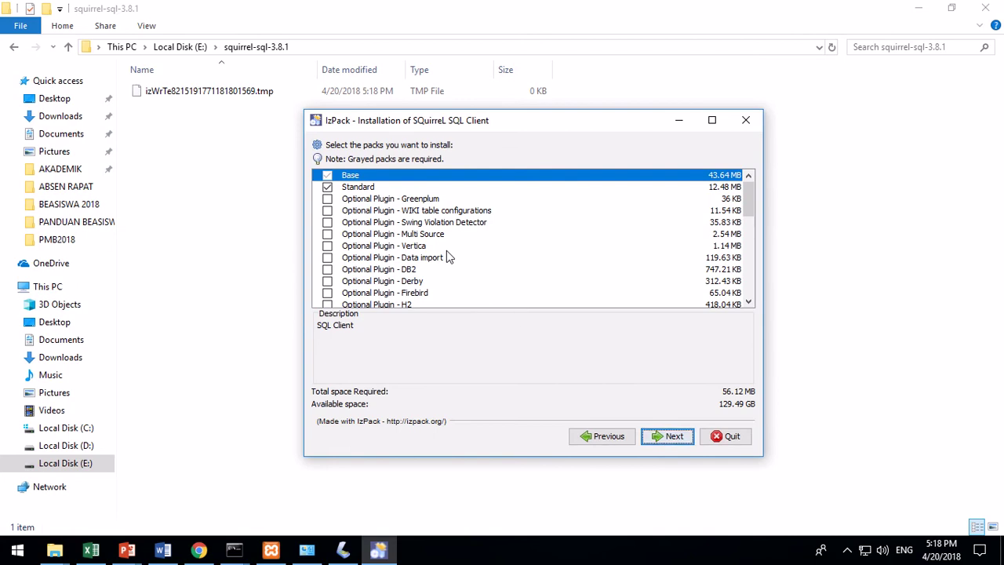
# Step: Add the Optional Plugin - MySQL pack to the packs to install
pyautogui.click(749, 305)
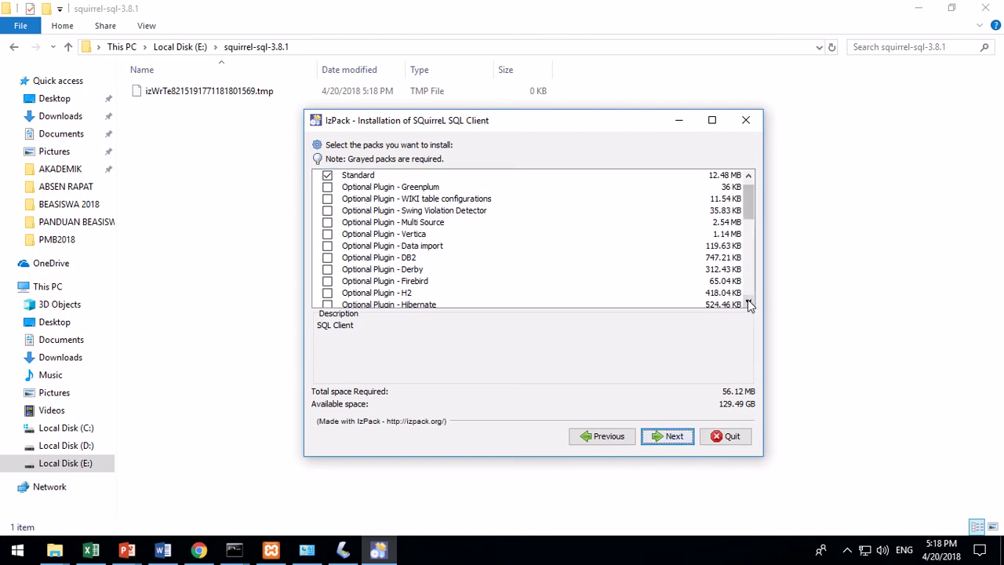
pyautogui.click(749, 305)
pyautogui.click(749, 304)
pyautogui.click(749, 304)
pyautogui.click(749, 304)
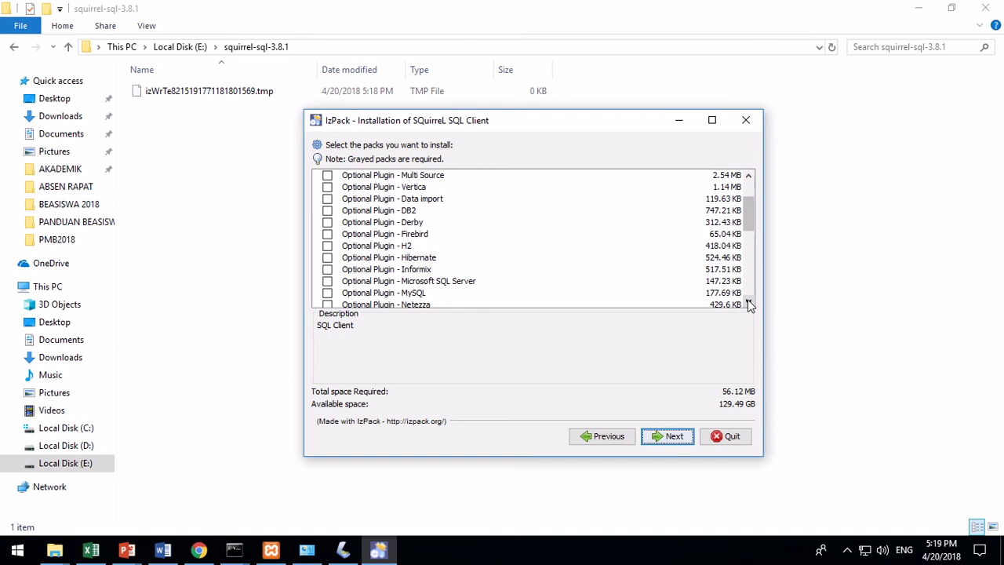
pyautogui.click(749, 305)
pyautogui.click(327, 281)
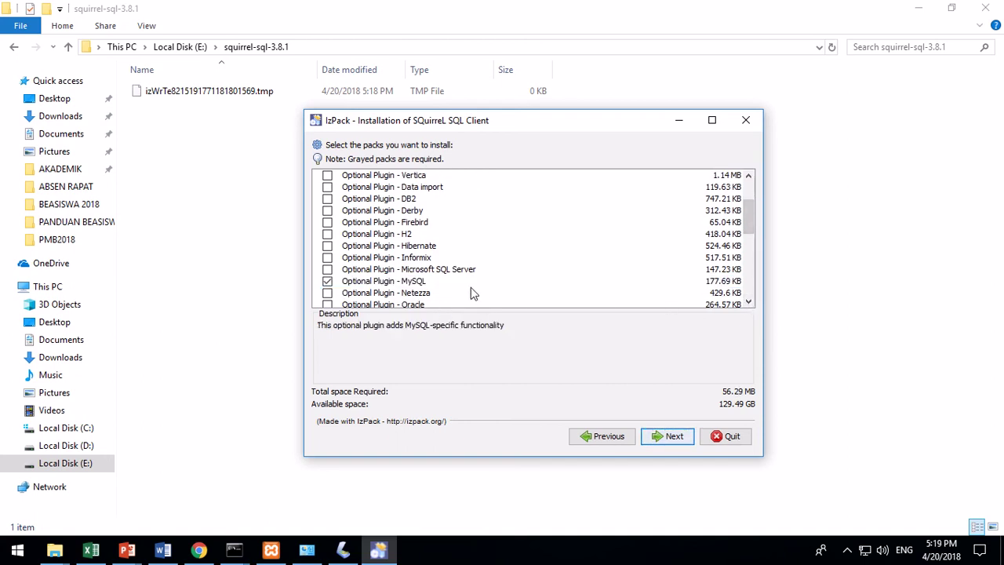
# Step: Look through the remaining optional plugins and translations in the pack list down to its end
pyautogui.click(748, 304)
pyautogui.click(749, 304)
pyautogui.click(747, 302)
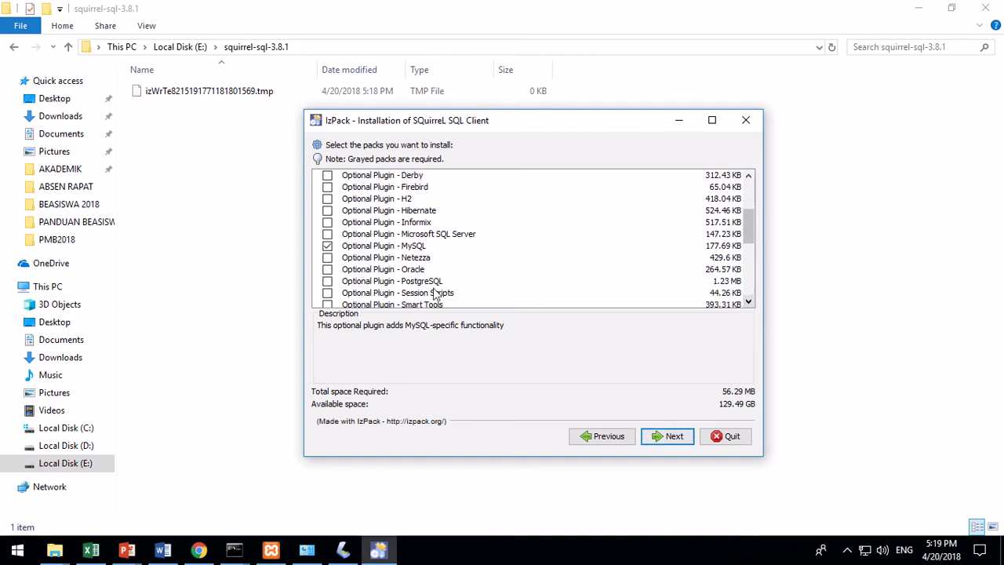
pyautogui.click(749, 305)
pyautogui.click(749, 305)
pyautogui.click(749, 304)
pyautogui.click(749, 305)
pyautogui.click(749, 304)
pyautogui.click(749, 304)
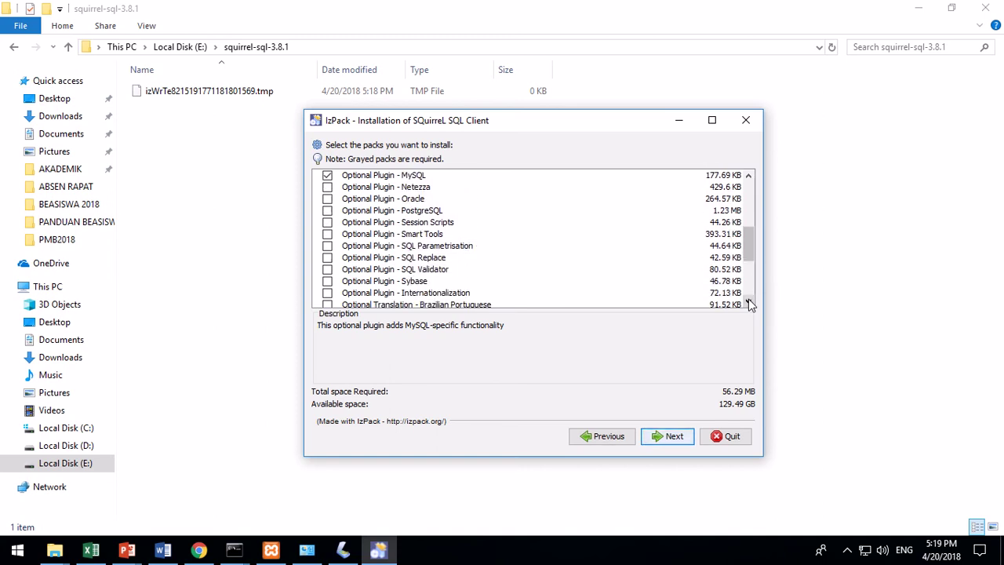
pyautogui.click(749, 304)
pyautogui.click(749, 304)
pyautogui.doubleClick(749, 304)
pyautogui.doubleClick(749, 304)
pyautogui.click(749, 304)
pyautogui.doubleClick(749, 304)
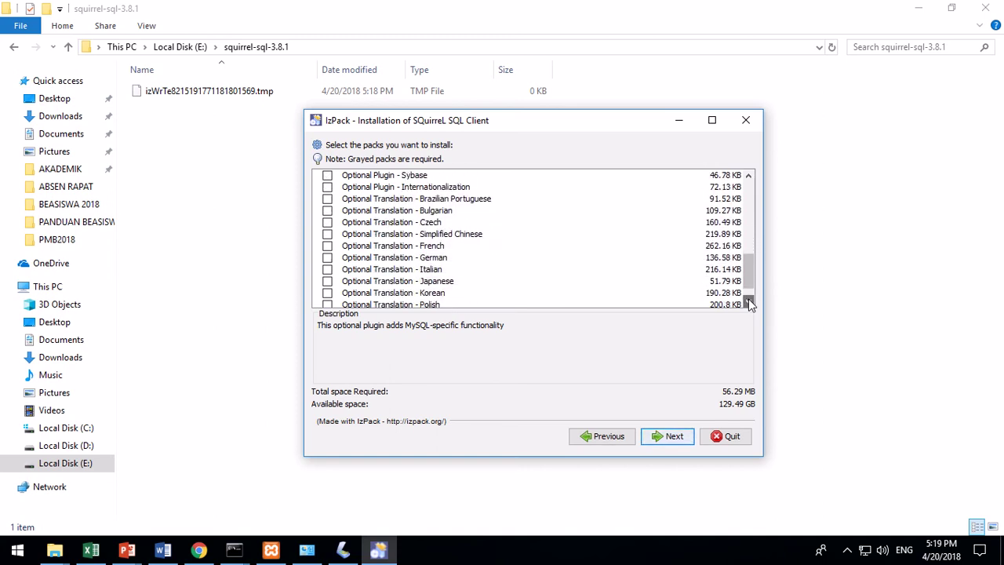
pyautogui.doubleClick(749, 304)
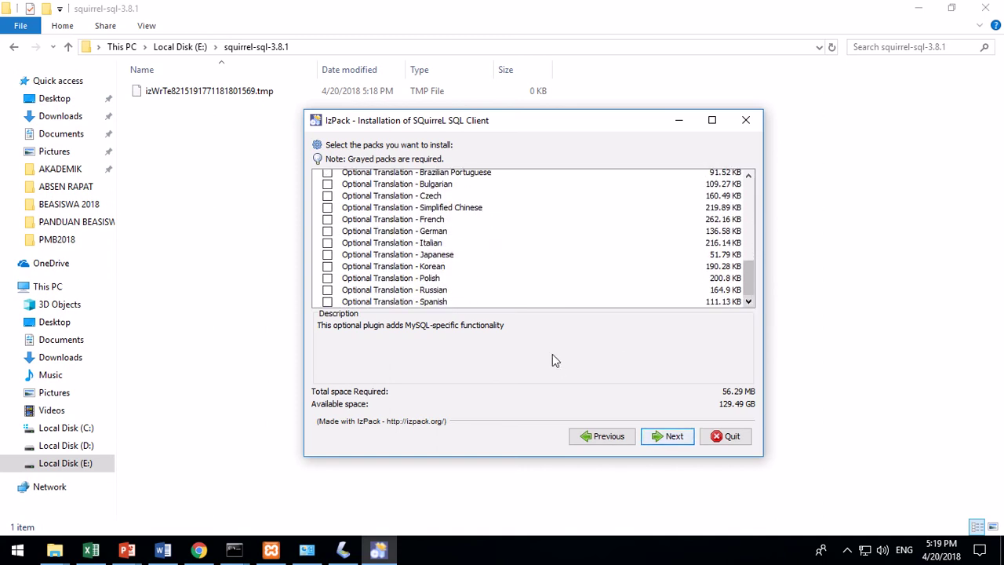
# Step: Install the selected packs and accept Start-Menu shortcuts for the current user in the SQuirreL SQL Client program group
pyautogui.click(665, 437)
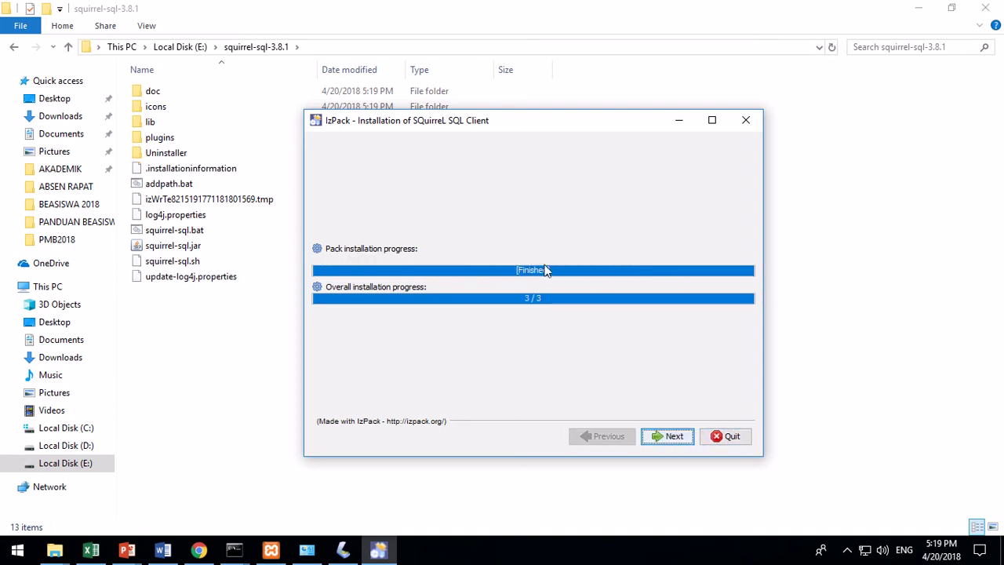
pyautogui.click(666, 436)
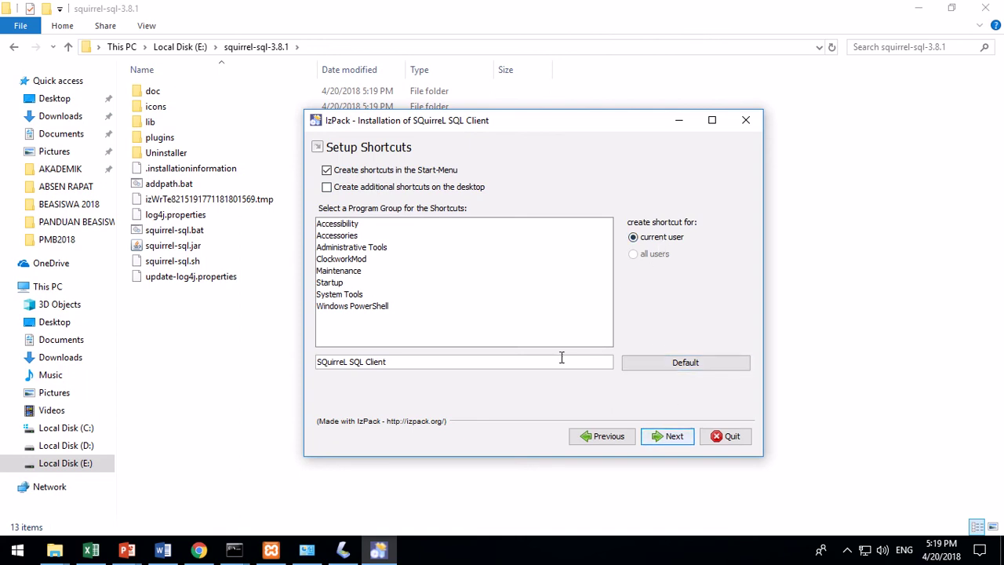
pyautogui.click(655, 441)
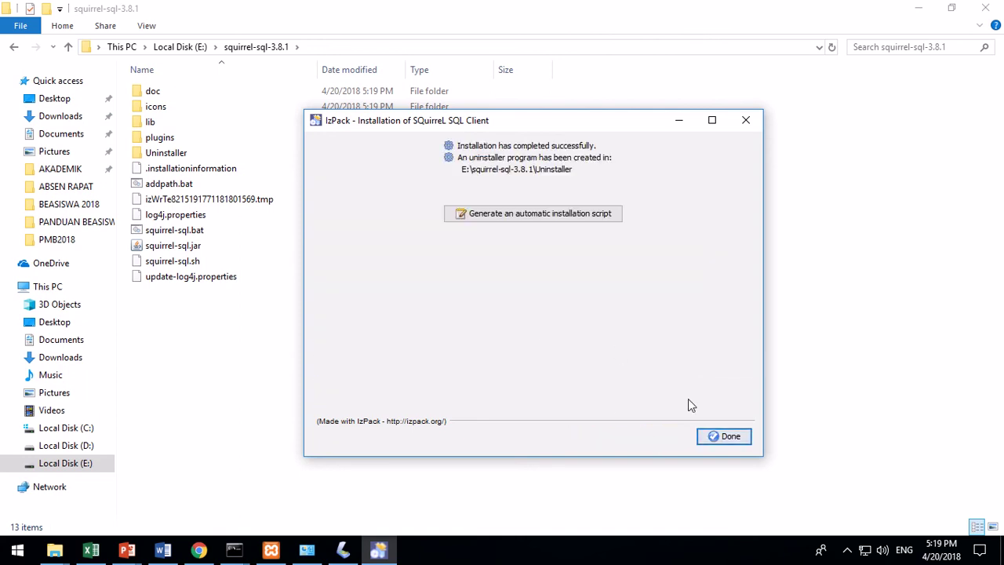
# Step: Finish the installer and log in to MySQL from a new Command Prompt with mysql -uroot -p and a blank password
pyautogui.click(714, 437)
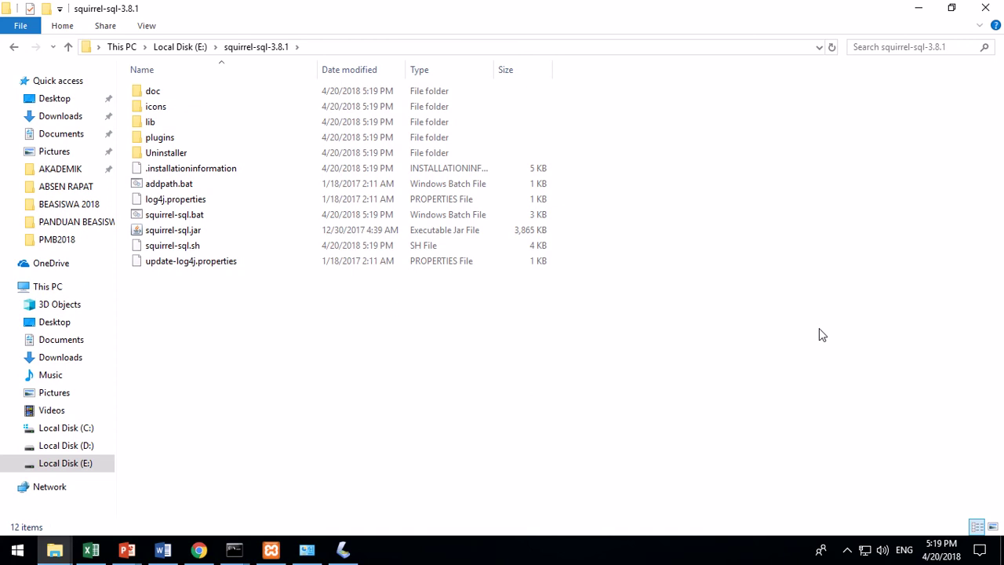
pyautogui.press('super+r')
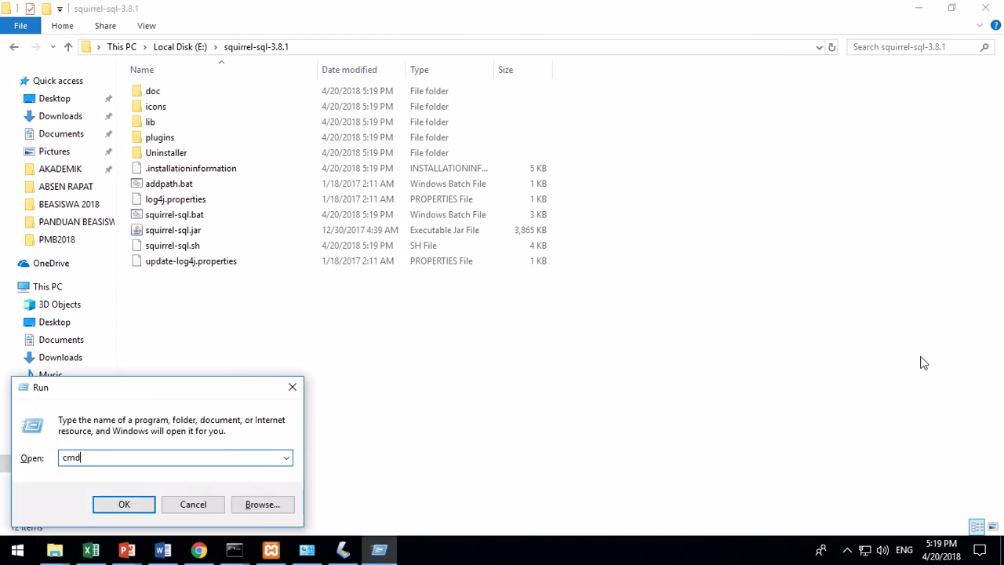
pyautogui.press('Return')
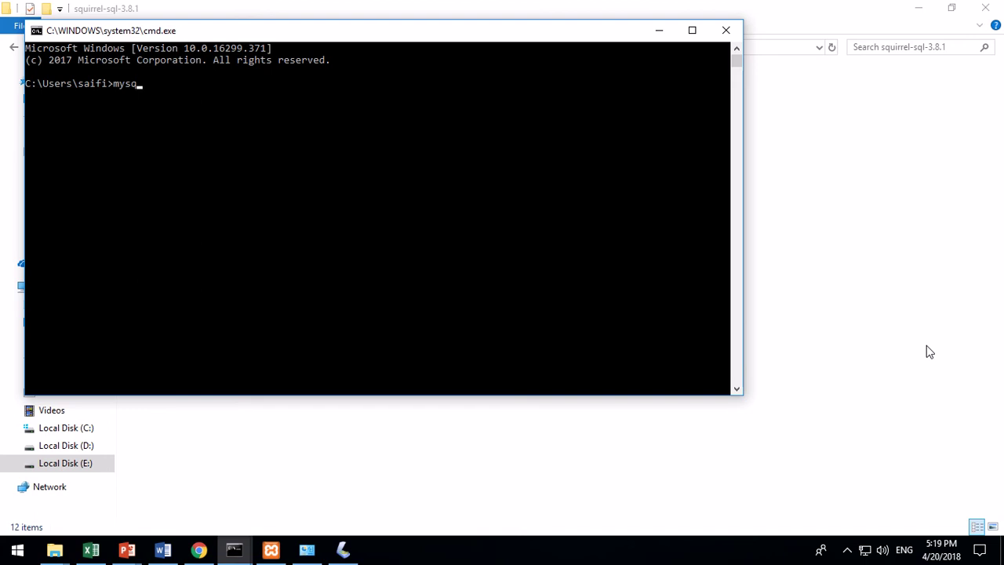
pyautogui.write('mysql -uroot -p')
pyautogui.press('Return')
pyautogui.press('Return')
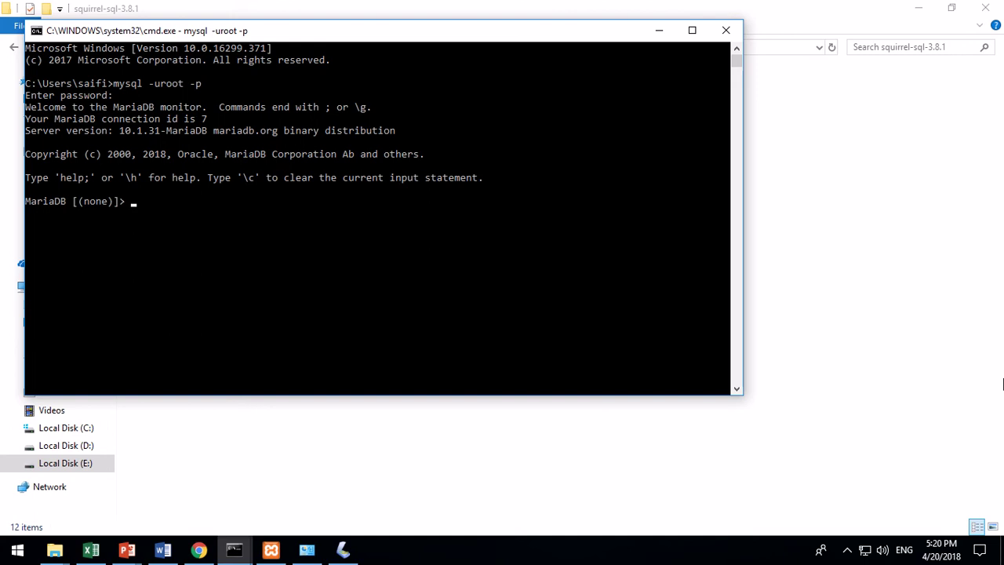
# Step: Create a database named coba and select it for use
pyautogui.write('create database coba')
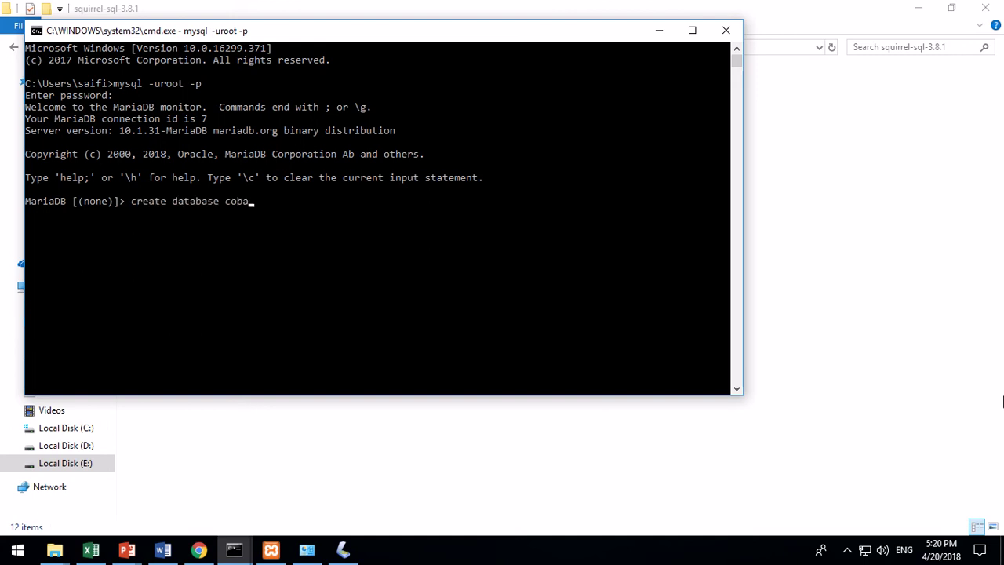
pyautogui.write(';')
pyautogui.press('Return')
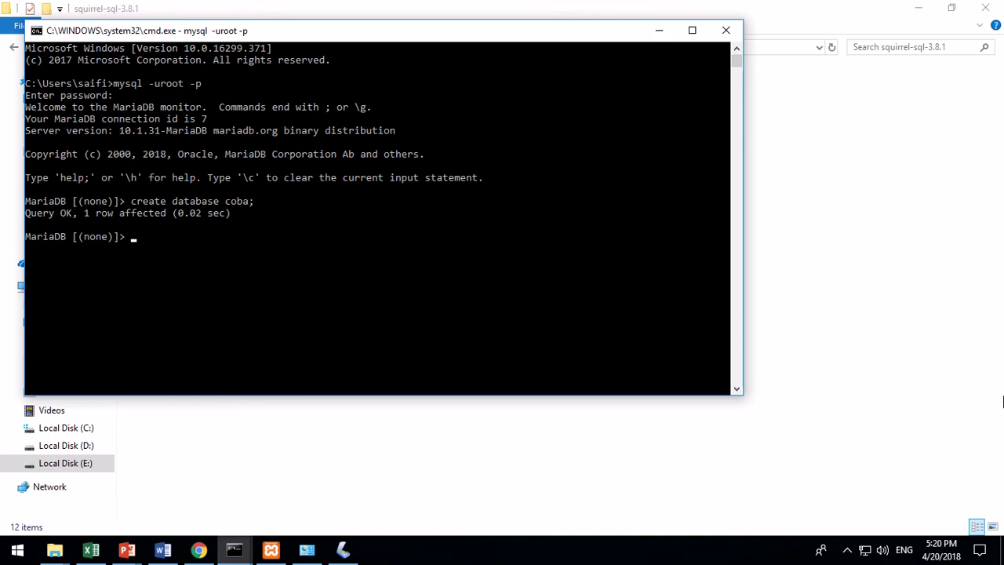
pyautogui.write('use coba;')
pyautogui.press('Return')
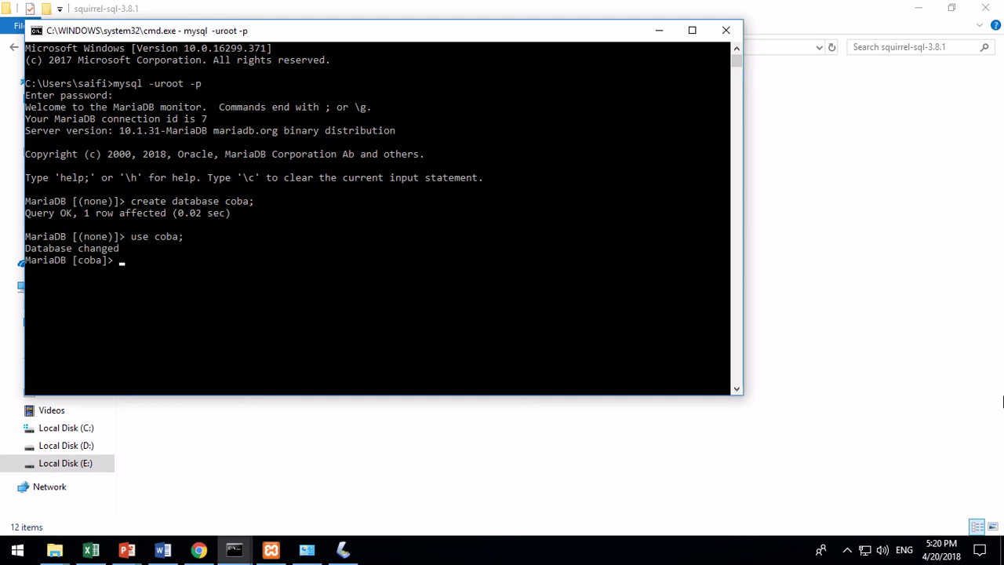
# Step: Try to create table coba with the columns id int auto_increment and nama varchar(10)
pyautogui.write('create table coba ()')
pyautogui.press('Left')
pyautogui.write('in')
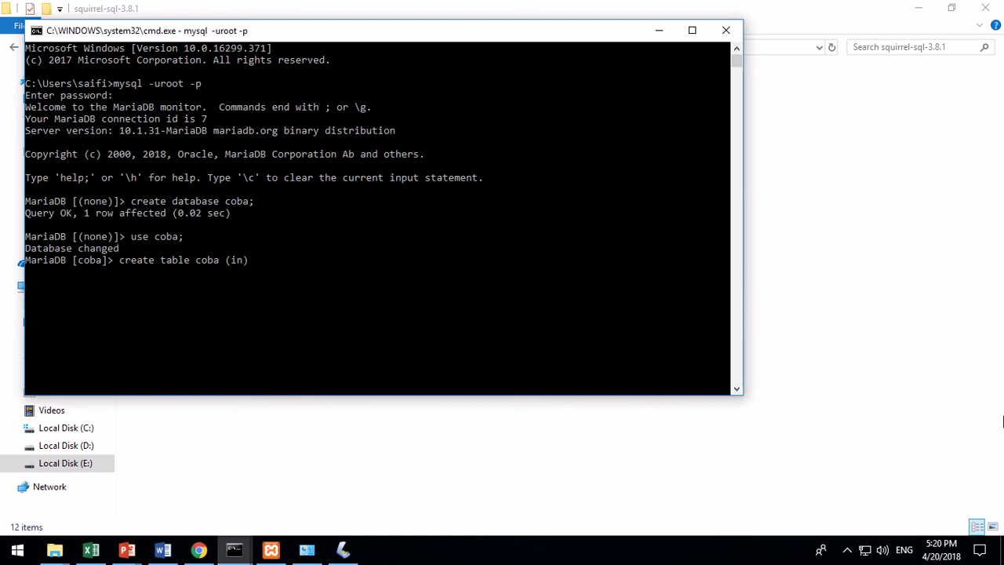
pyautogui.press('Delete')
pyautogui.press('BackSpace')
pyautogui.press('BackSpace')
pyautogui.press('BackSpace')
pyautogui.write('( in')
pyautogui.press('BackSpace')
pyautogui.press('BackSpace')
pyautogui.write('id int auto_increment , n')
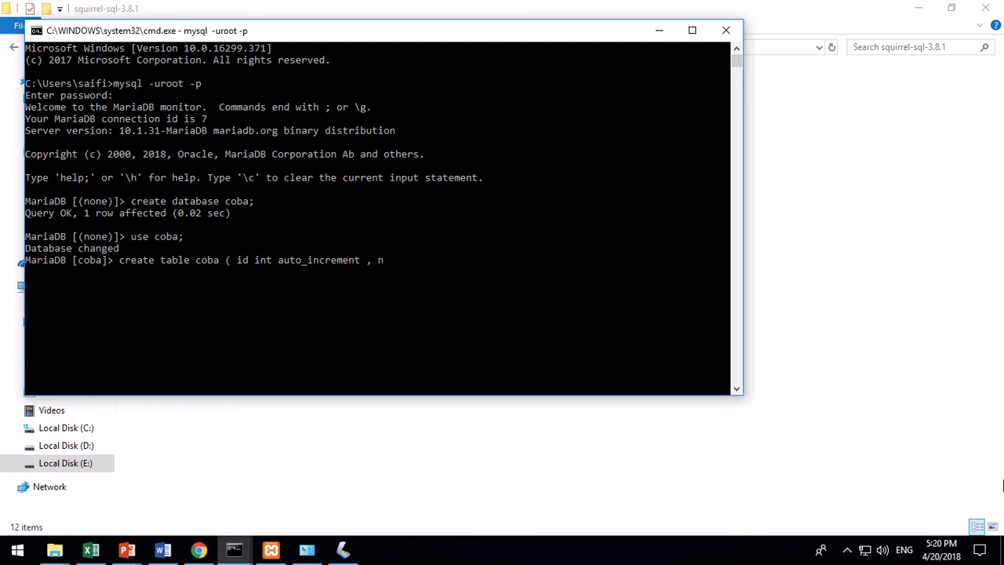
pyautogui.write('ama varchar(10) );')
pyautogui.press('Return')
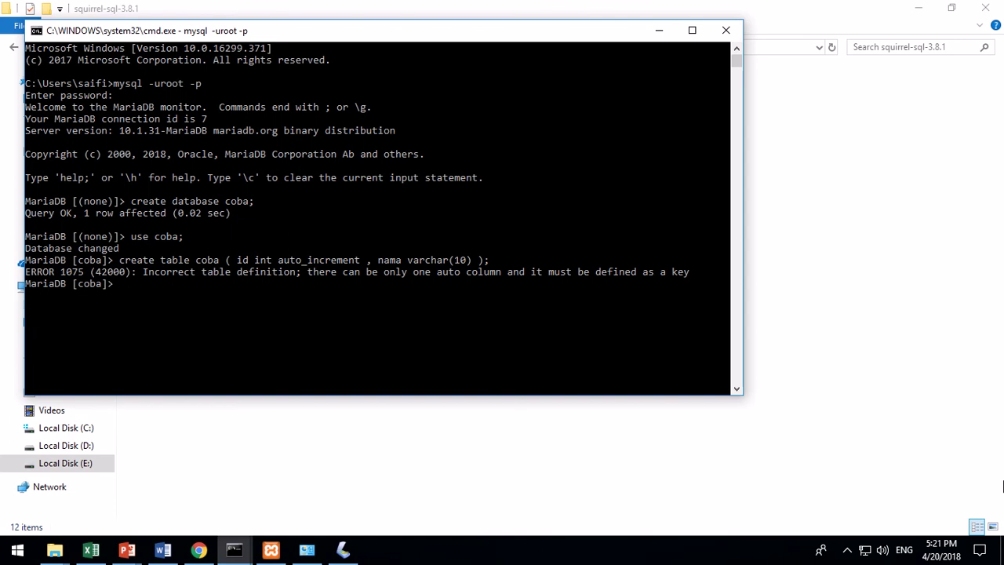
# Step: Recall the create table statement and run it with id defined as int primary key auto_increment
pyautogui.press('Up')
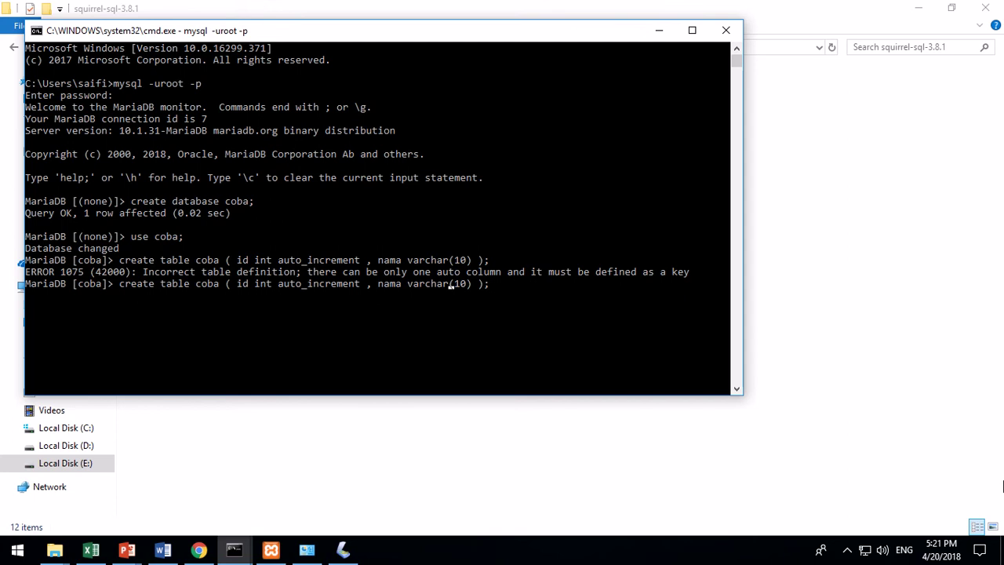
pyautogui.press('Left')
pyautogui.press('Left')
pyautogui.press('Left')
pyautogui.press('Left')
pyautogui.press('Left')
pyautogui.press('Left')
pyautogui.press('Left')
pyautogui.press('Left')
pyautogui.press('Left')
pyautogui.press('Left')
pyautogui.press('Left')
pyautogui.press('Left')
pyautogui.press('Left')
pyautogui.press('Left')
pyautogui.press('Left')
pyautogui.press('Left')
pyautogui.press('Left')
pyautogui.press('Left')
pyautogui.press('Left')
pyautogui.press('Left')
pyautogui.press('Left')
pyautogui.press('Left')
pyautogui.write('primary key')
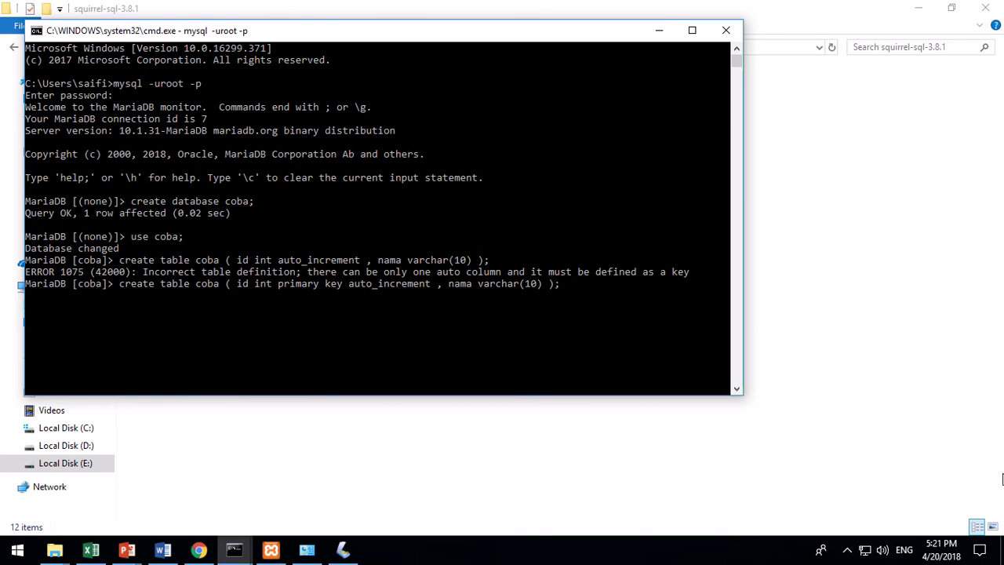
pyautogui.press('Return')
# Step: List the tables in the coba database, and exit both MySQL and the Command Prompt
pyautogui.write('sh')
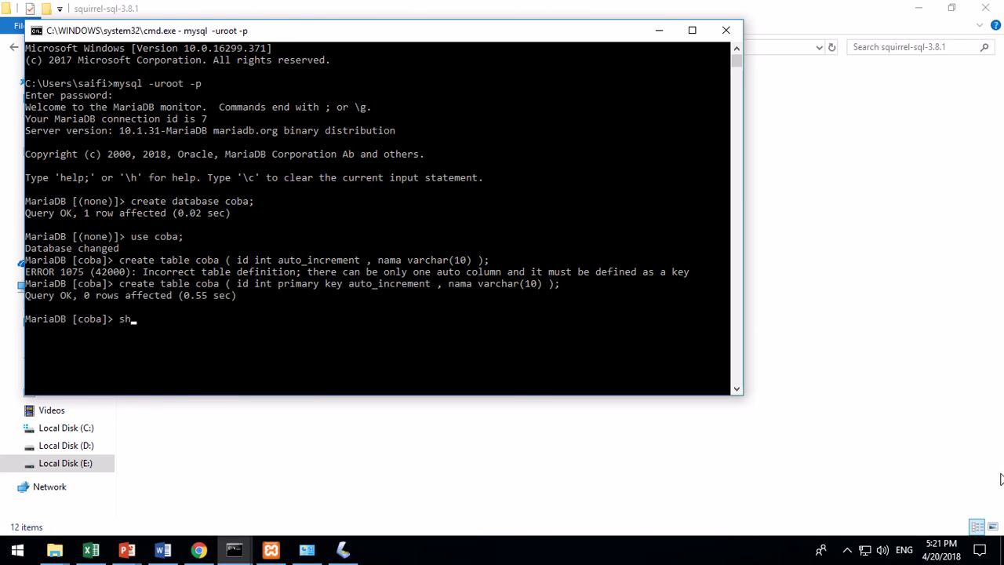
pyautogui.write('ow tables;')
pyautogui.press('Return')
pyautogui.write('exit')
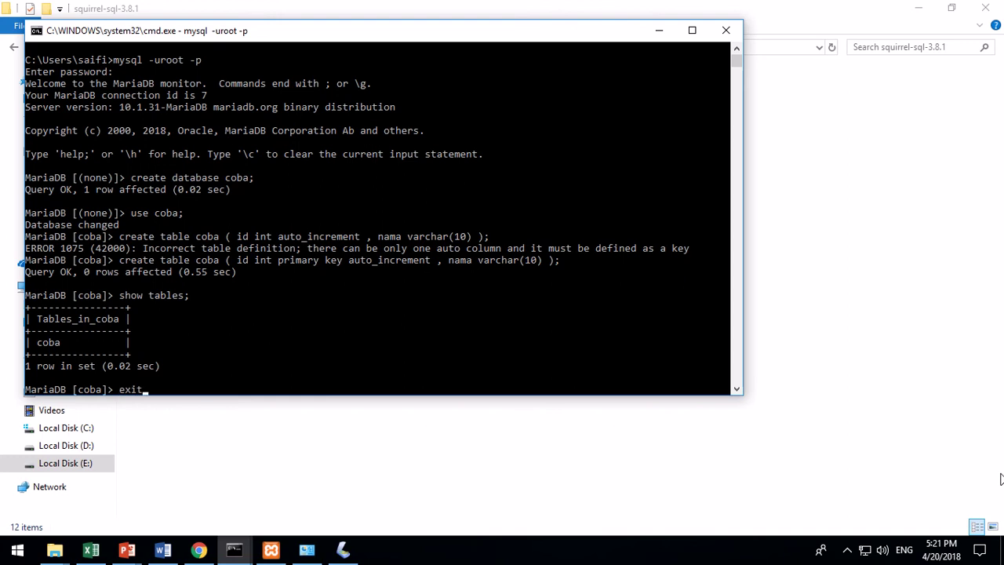
pyautogui.press('Return')
pyautogui.write('exit')
pyautogui.press('Return')
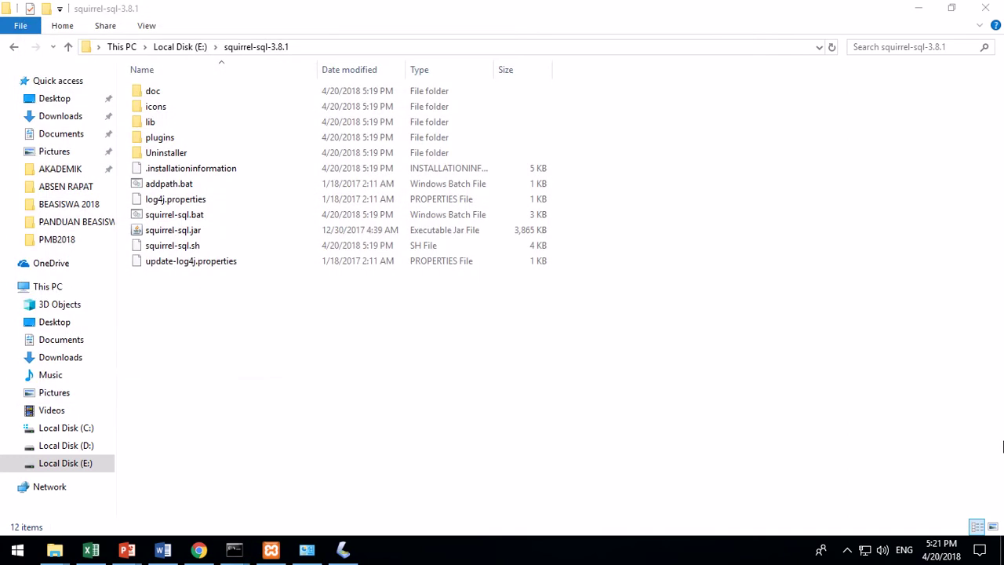
# Step: Launch SQuirreL SQL Client, dismiss its help window and maximize the main window
pyautogui.press('super')
pyautogui.write('su')
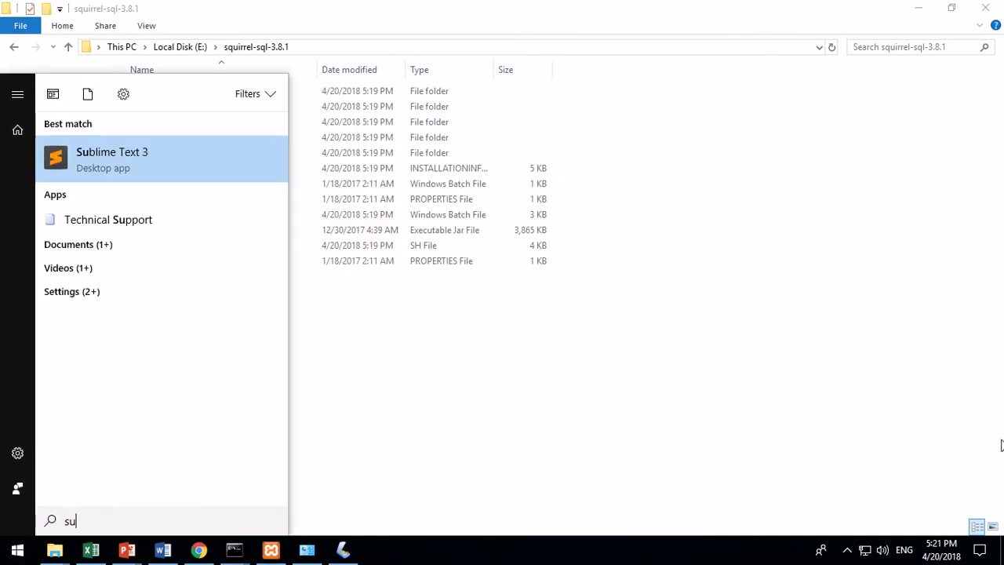
pyautogui.press('BackSpace')
pyautogui.write('qui')
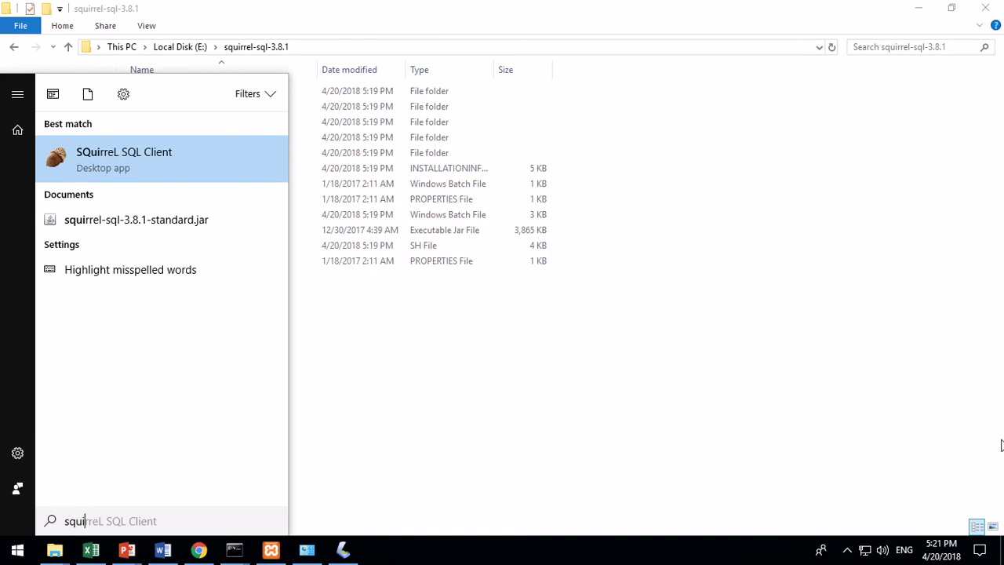
pyautogui.press('Escape')
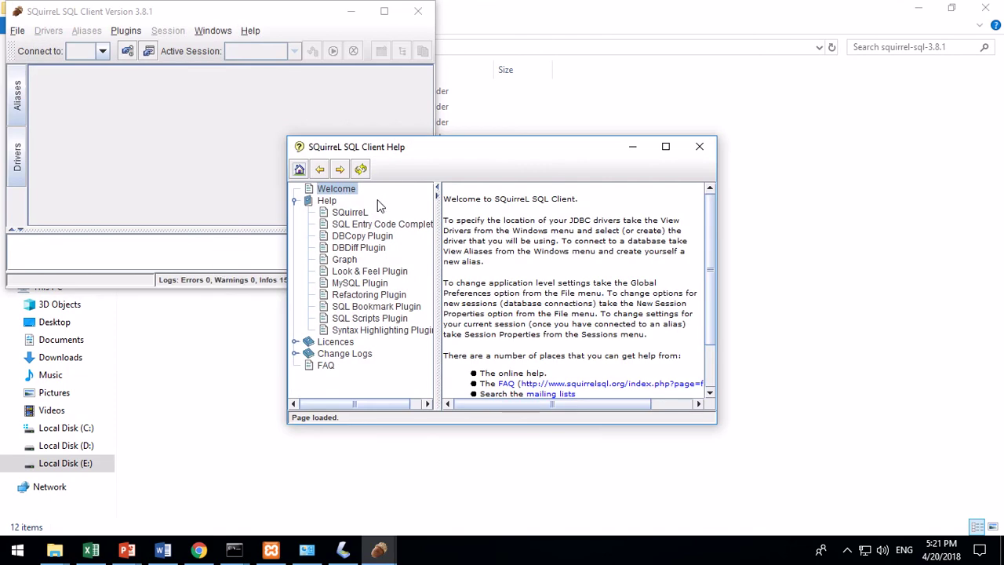
pyautogui.click(699, 147)
pyautogui.click(384, 11)
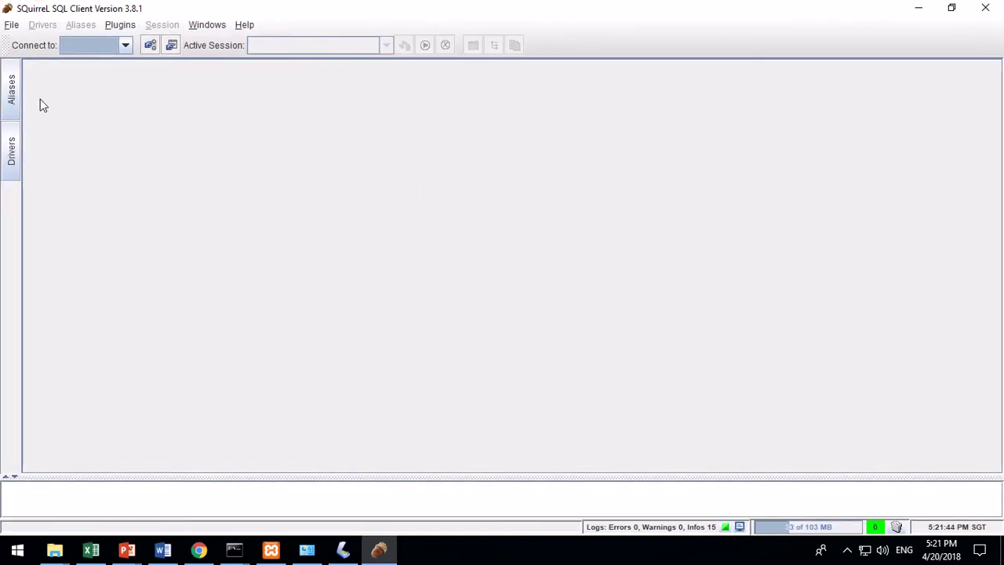
# Step: Find MySQL Driver in the list of drivers and open it for editing
pyautogui.click(9, 95)
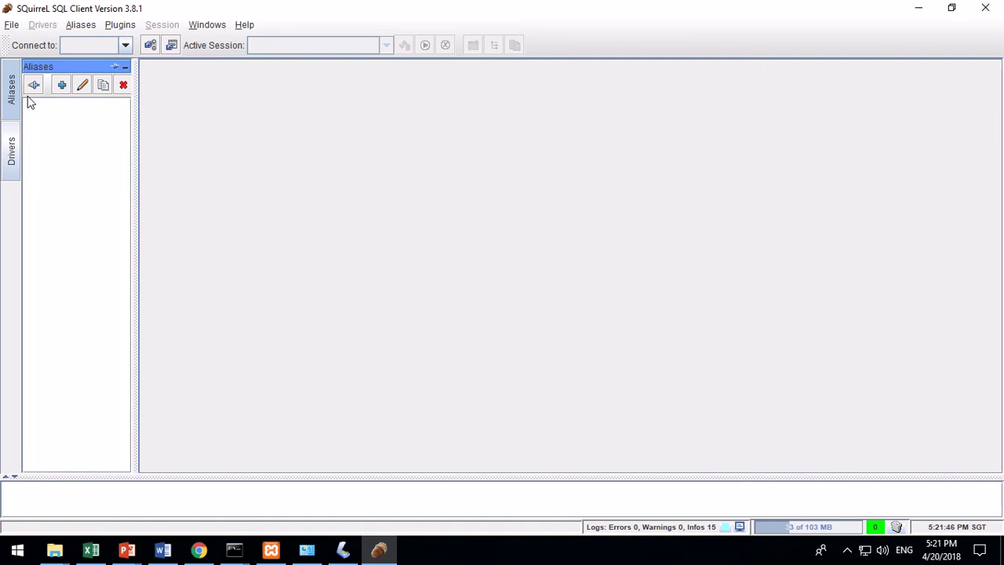
pyautogui.click(12, 149)
pyautogui.moveTo(128, 152); pyautogui.dragTo(137, 336)
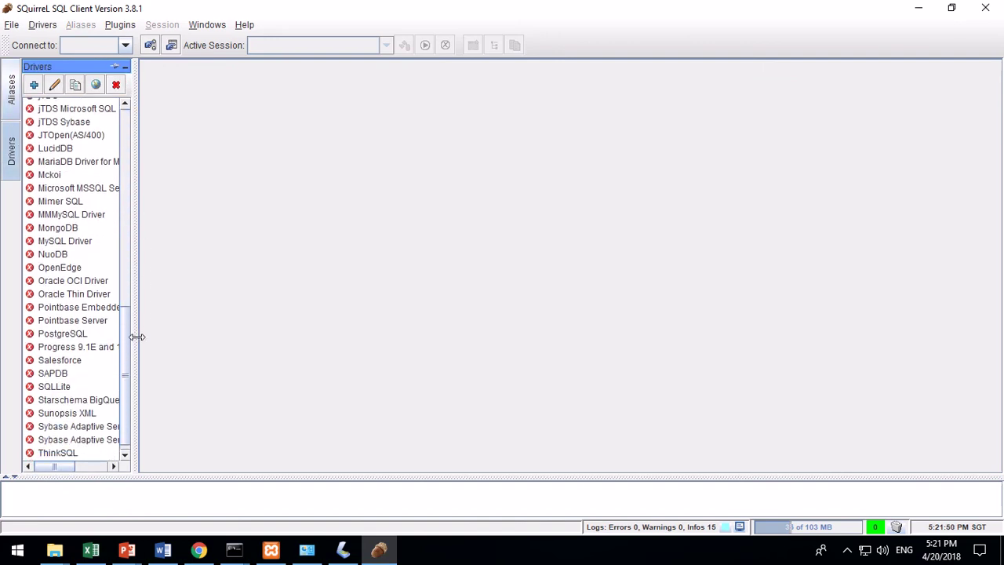
pyautogui.click(63, 242)
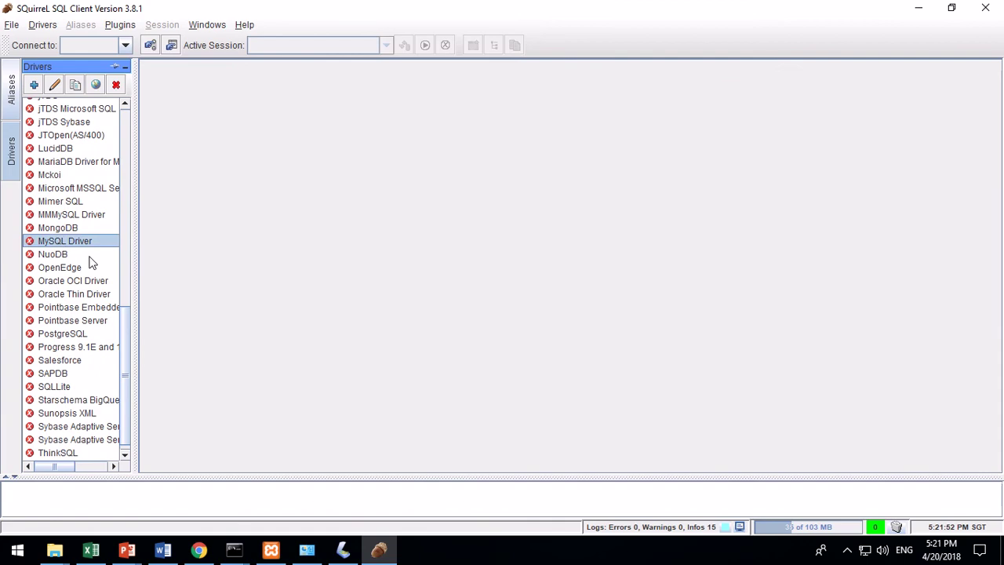
pyautogui.moveTo(125, 312); pyautogui.dragTo(130, 348)
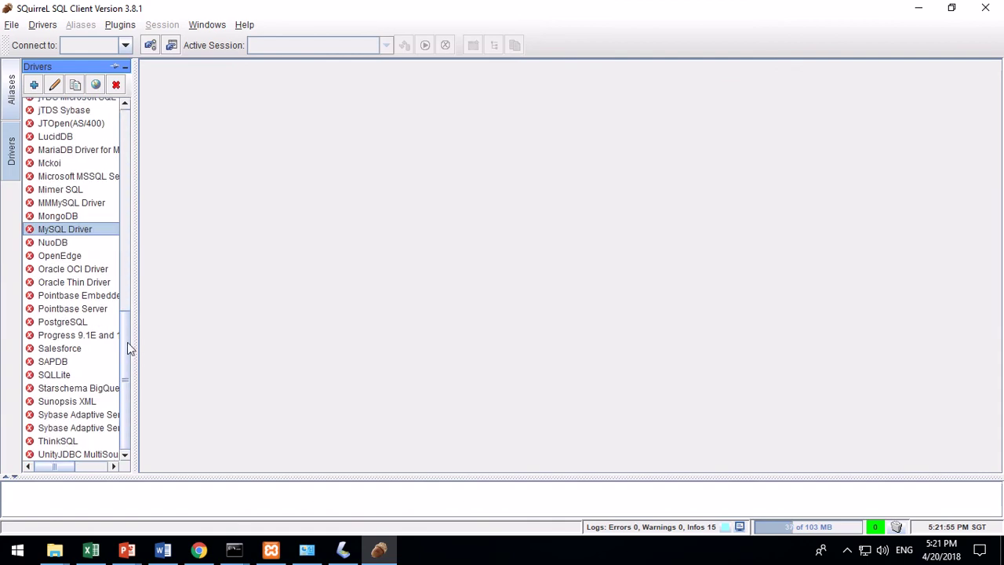
pyautogui.doubleClick(53, 231)
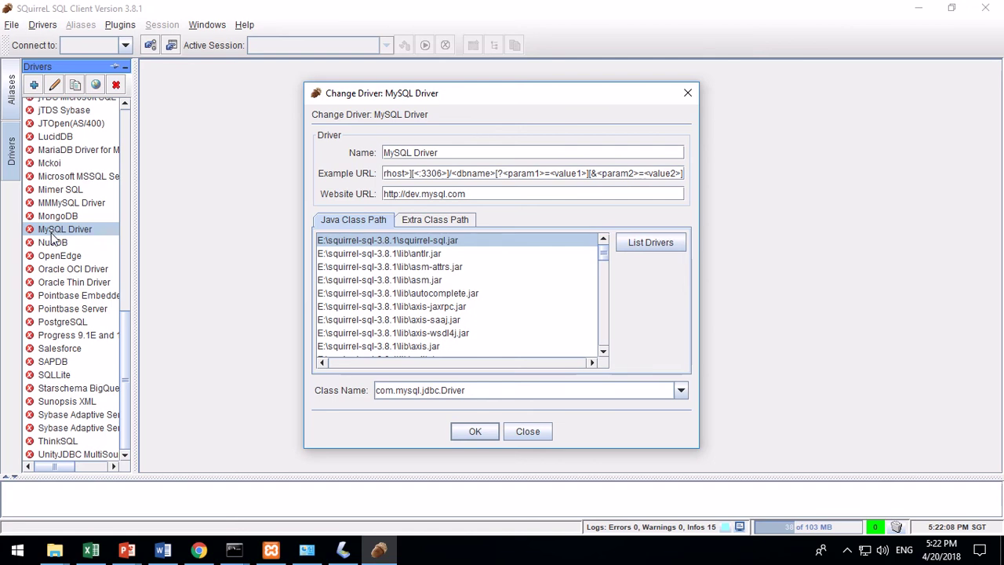
# Step: Examine the MySQL driver's Extra Class Path and the jar files in its Java Class Path
pyautogui.click(409, 224)
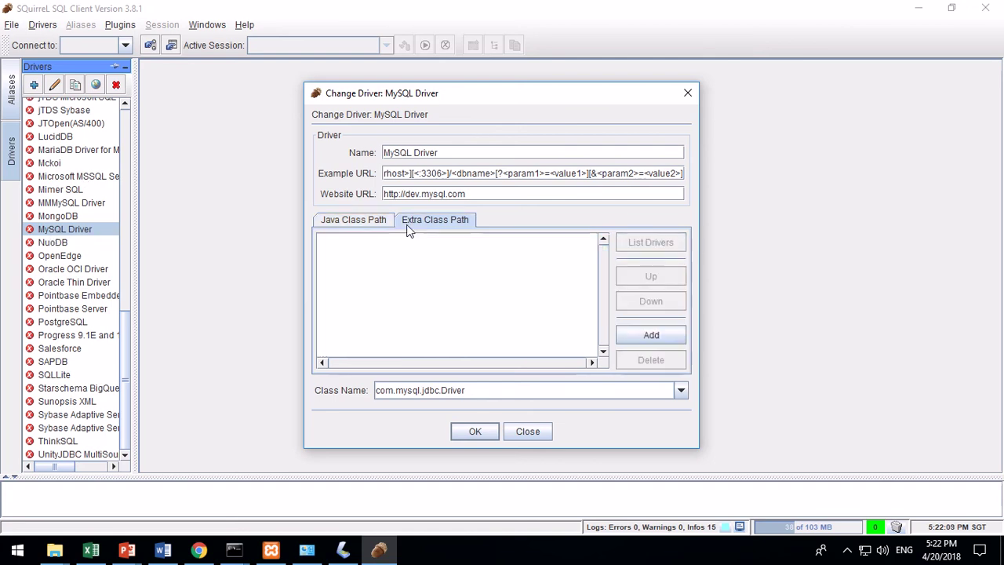
pyautogui.click(345, 228)
pyautogui.scroll(-10, 449, 269)
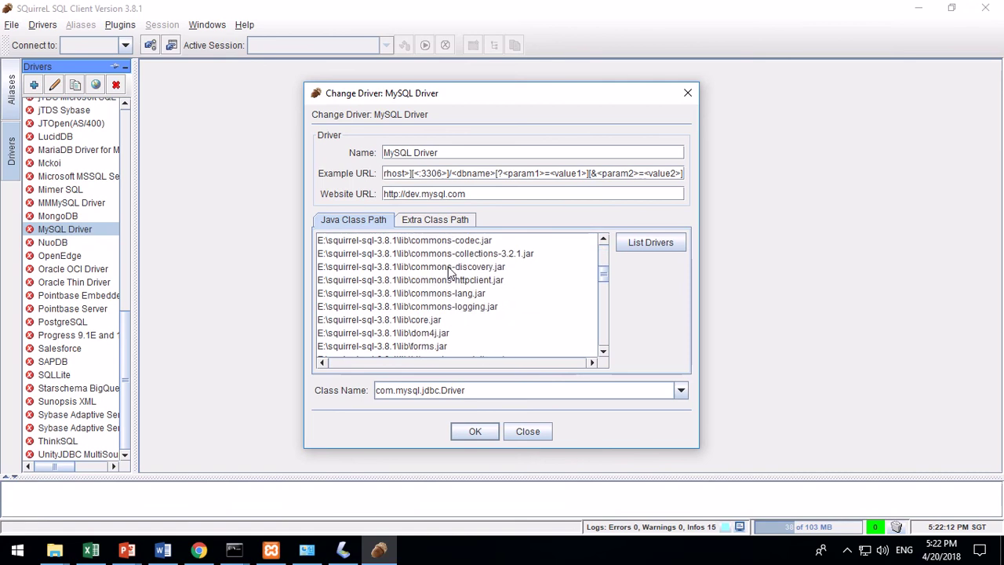
pyautogui.scroll(9, 449, 269)
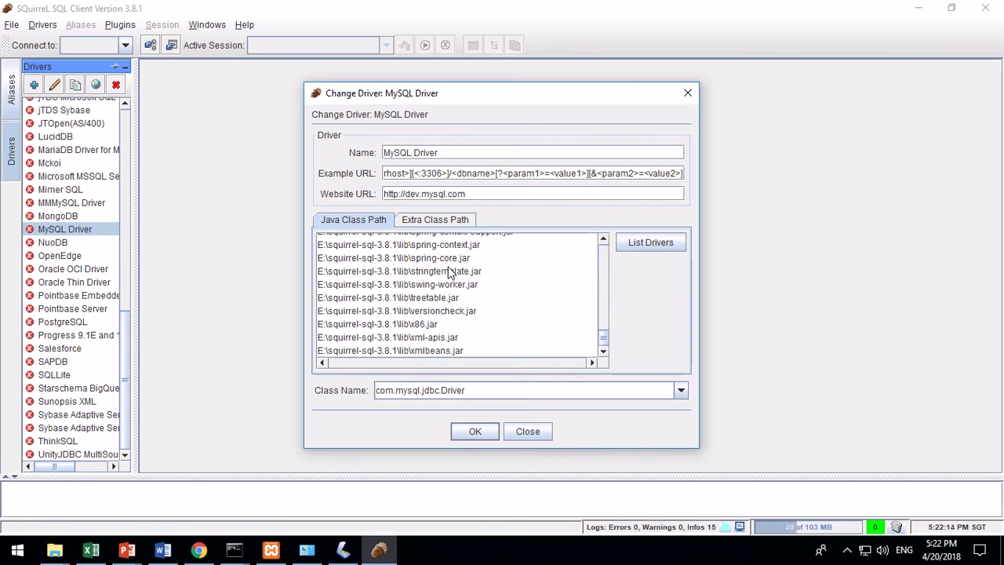
pyautogui.scroll(3, 449, 272)
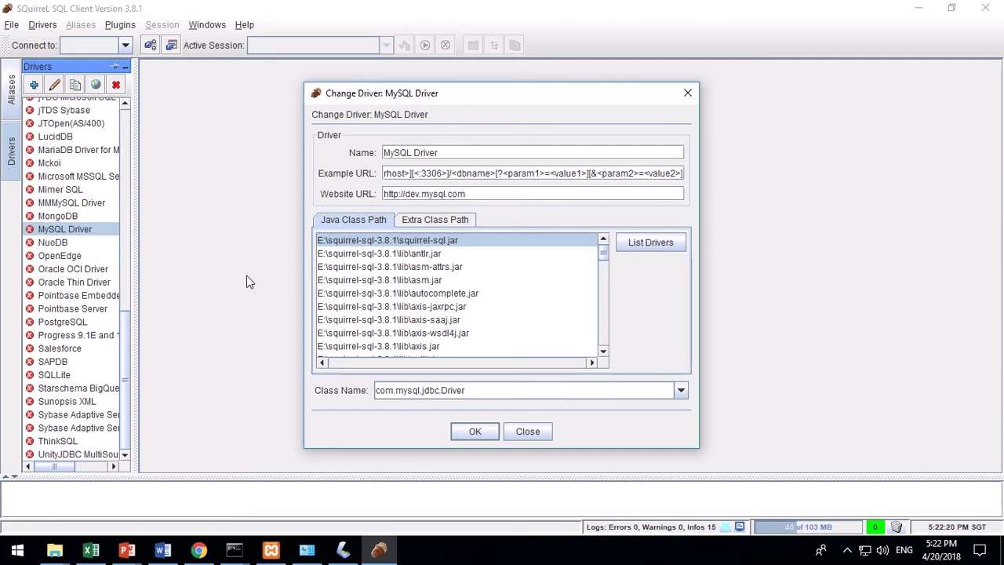
pyautogui.click(231, 356)
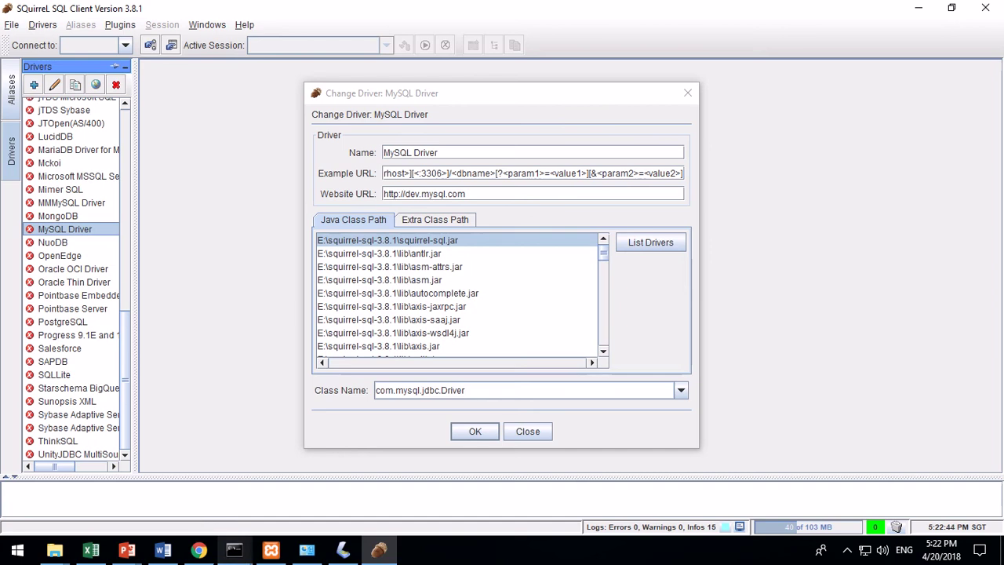
# Step: Switch to File Explorer, search the squirrel-sql-3.8.1 folder for mysql and open the mysql folder under plugins
pyautogui.moveTo(198, 553)
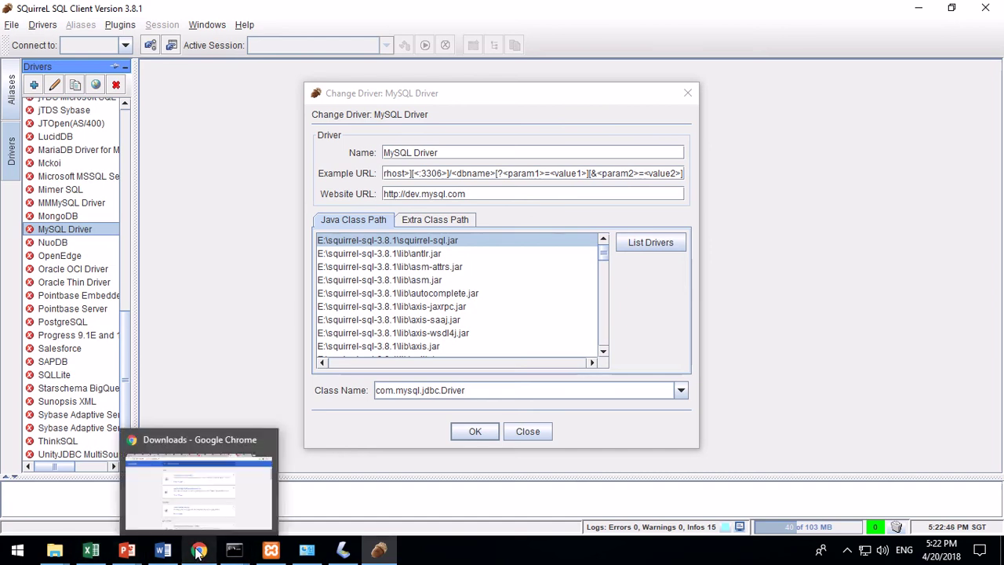
pyautogui.moveTo(246, 473)
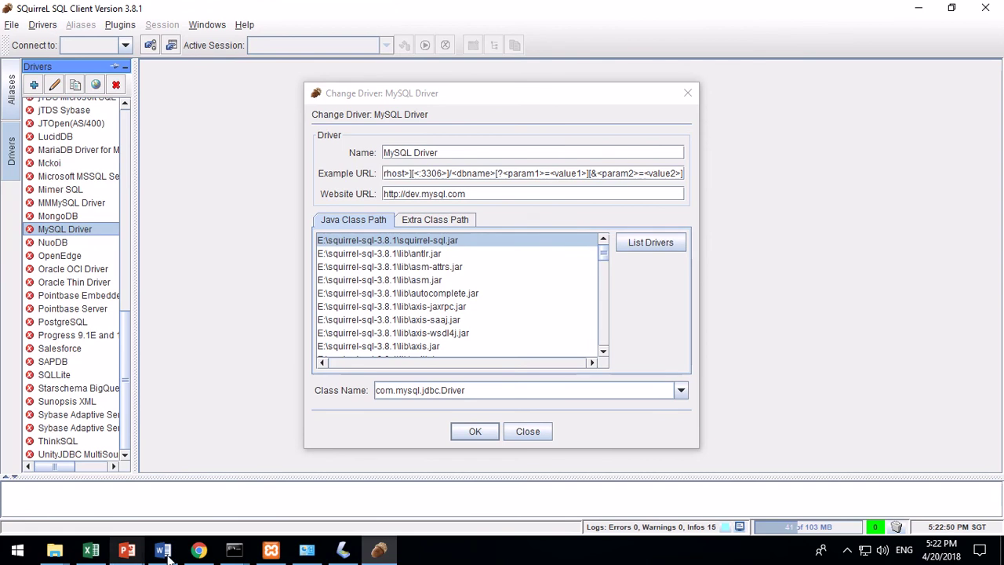
pyautogui.moveTo(55, 551)
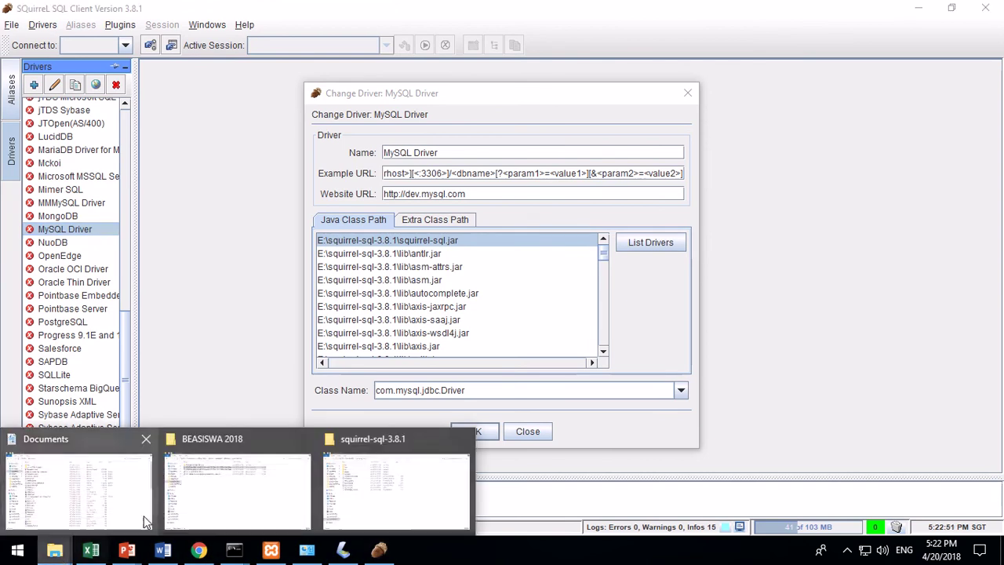
pyautogui.click(354, 485)
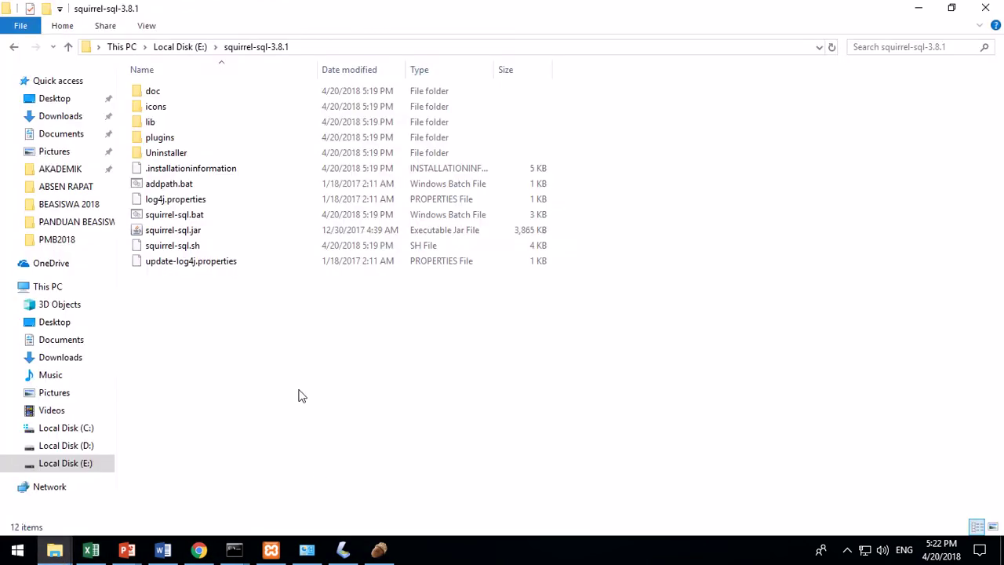
pyautogui.click(882, 45)
pyautogui.write('mysql')
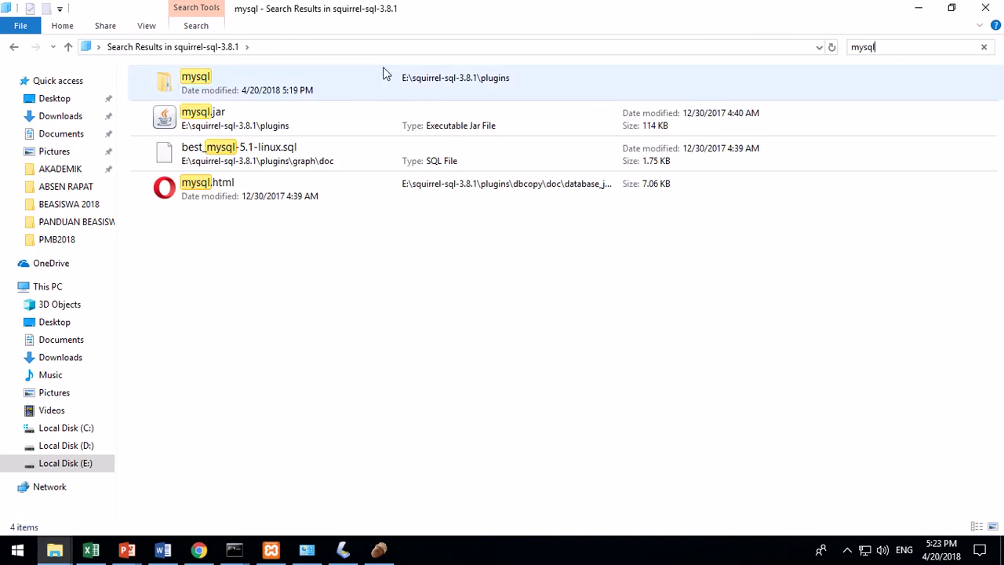
pyautogui.doubleClick(196, 82)
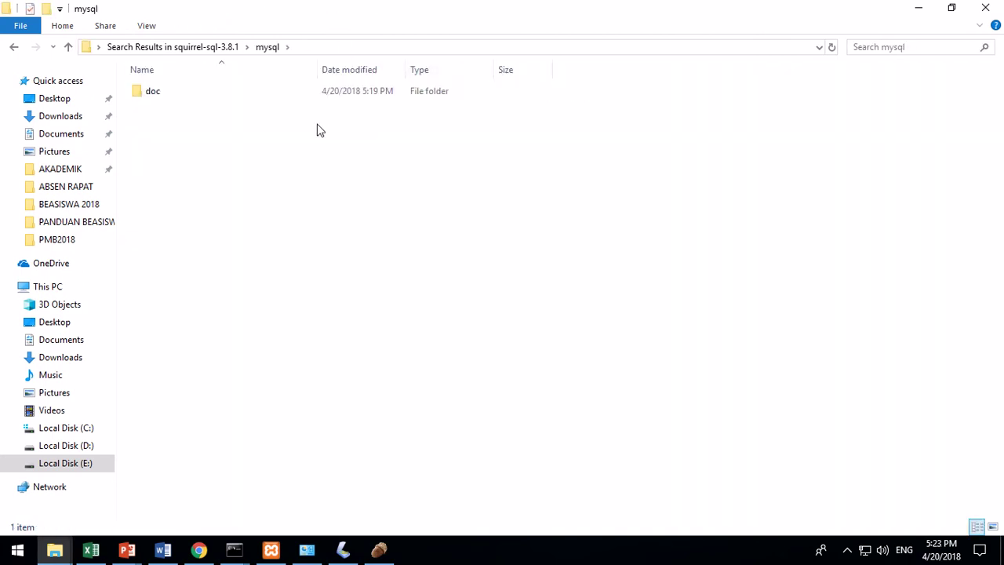
# Step: Check the doc folder, then switch to Chrome and search Google in a new tab for mysql connector download
pyautogui.doubleClick(158, 96)
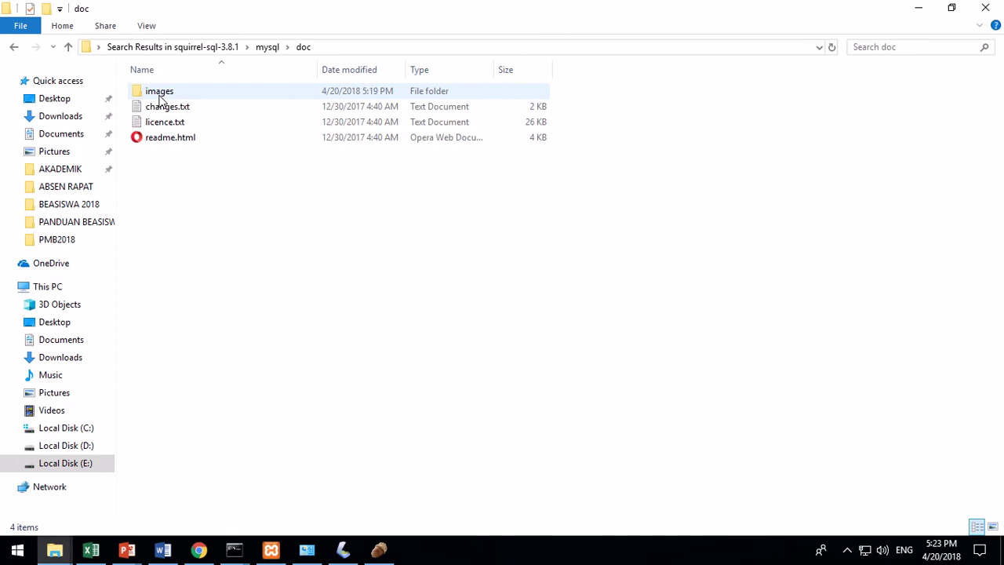
pyautogui.click(199, 549)
pyautogui.click(880, 25)
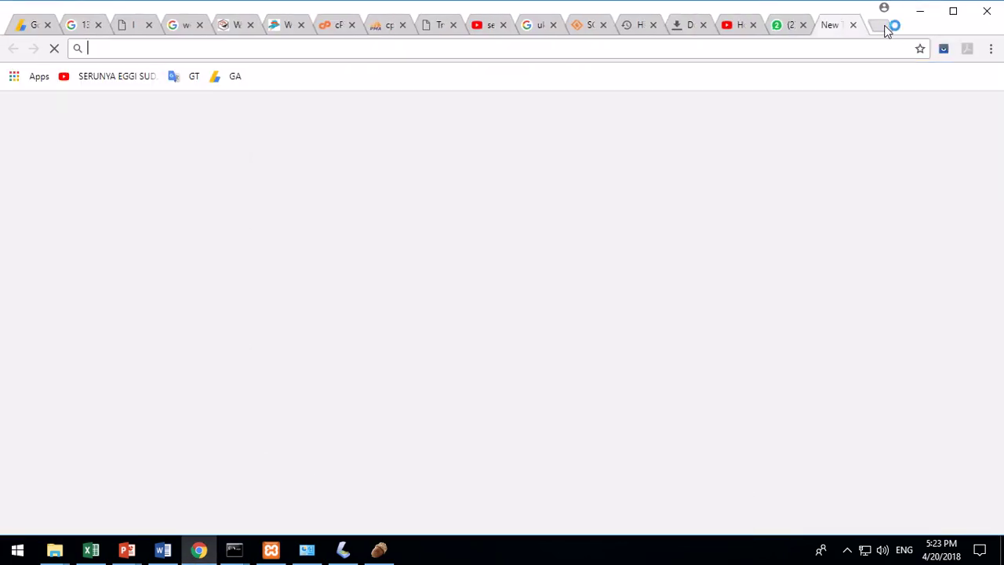
pyautogui.write('mysql connector')
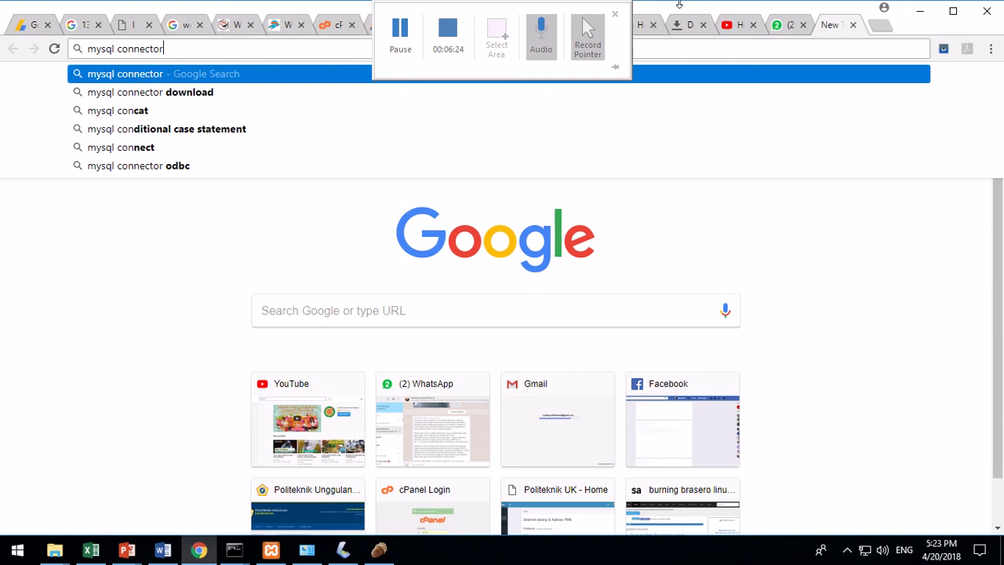
pyautogui.press('Down')
pyautogui.press('Return')
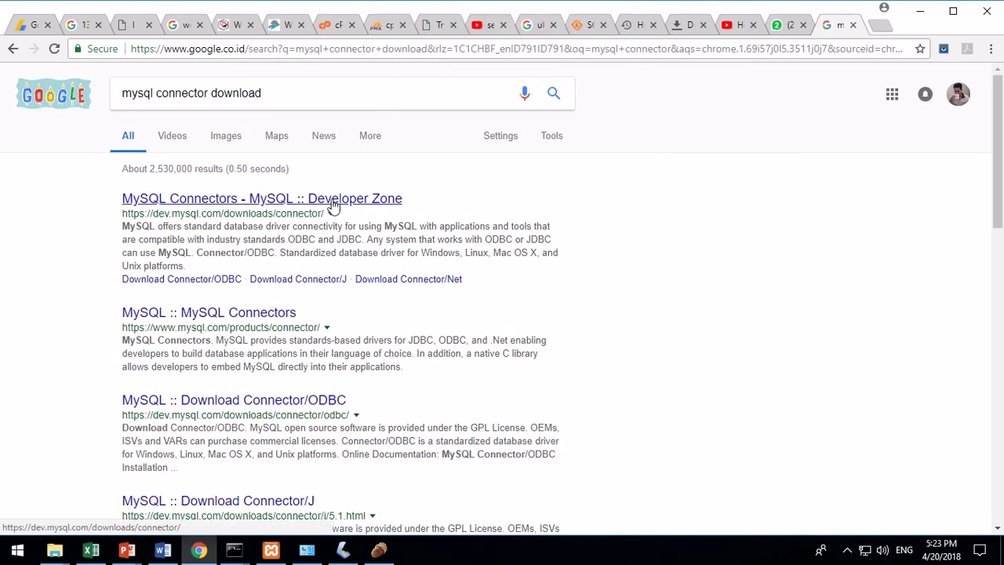
# Step: Open the MySQL Connectors page on dev.mysql.com in a separate tab and examine the list of available connectors
pyautogui.middleClick(307, 204)
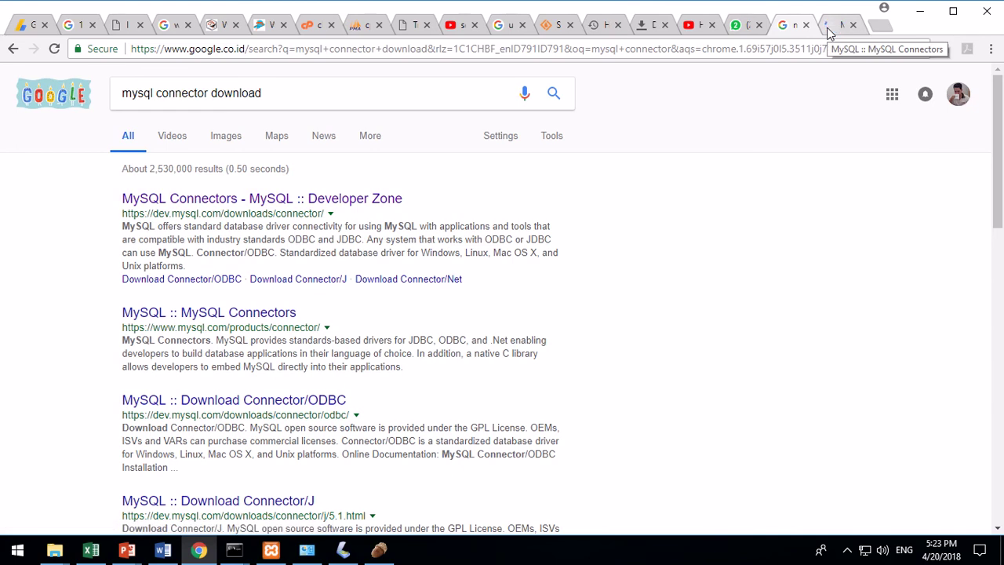
pyautogui.click(830, 28)
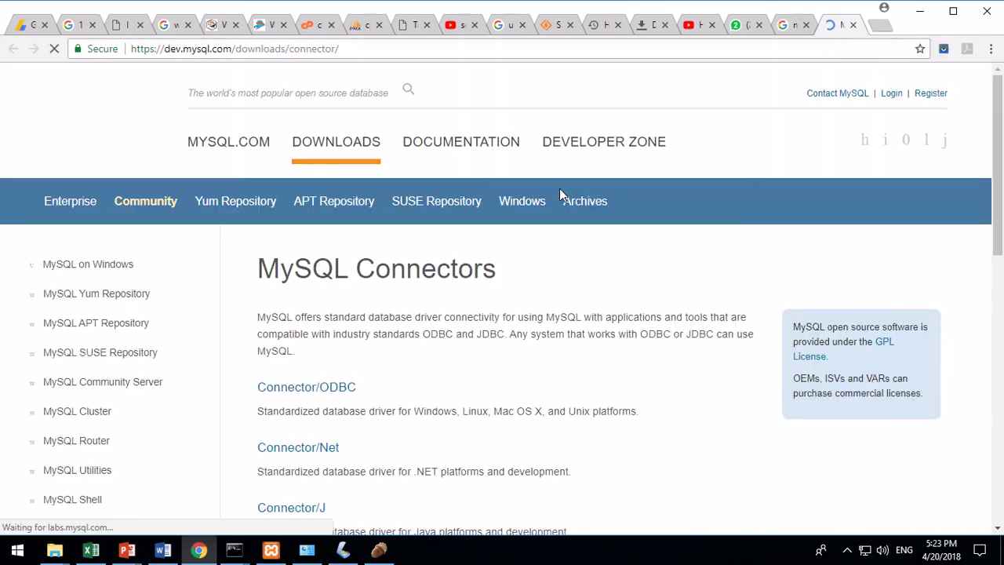
pyautogui.scroll(-3, 455, 314)
pyautogui.scroll(-5, 453, 313)
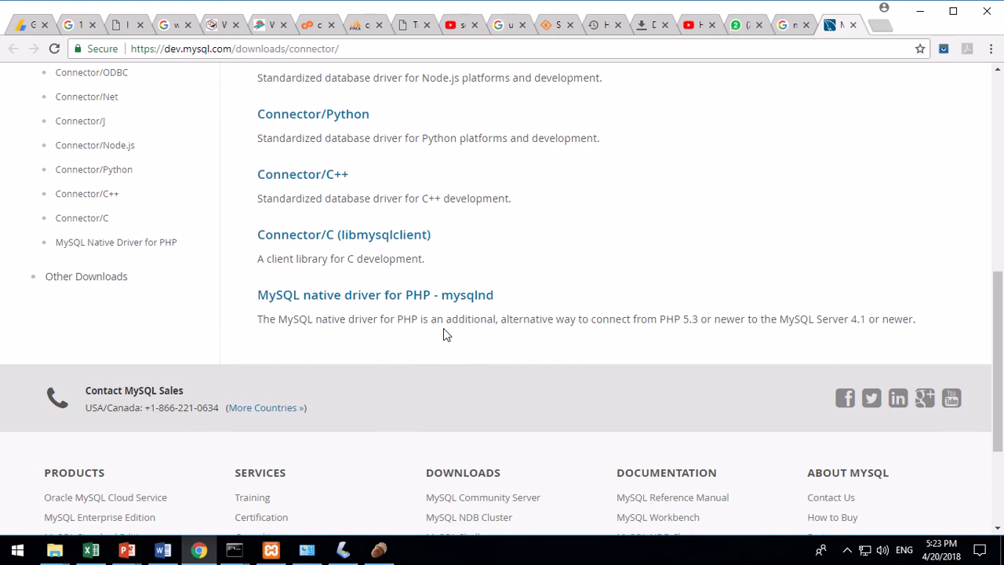
pyautogui.scroll(2, 443, 327)
pyautogui.scroll(2, 444, 328)
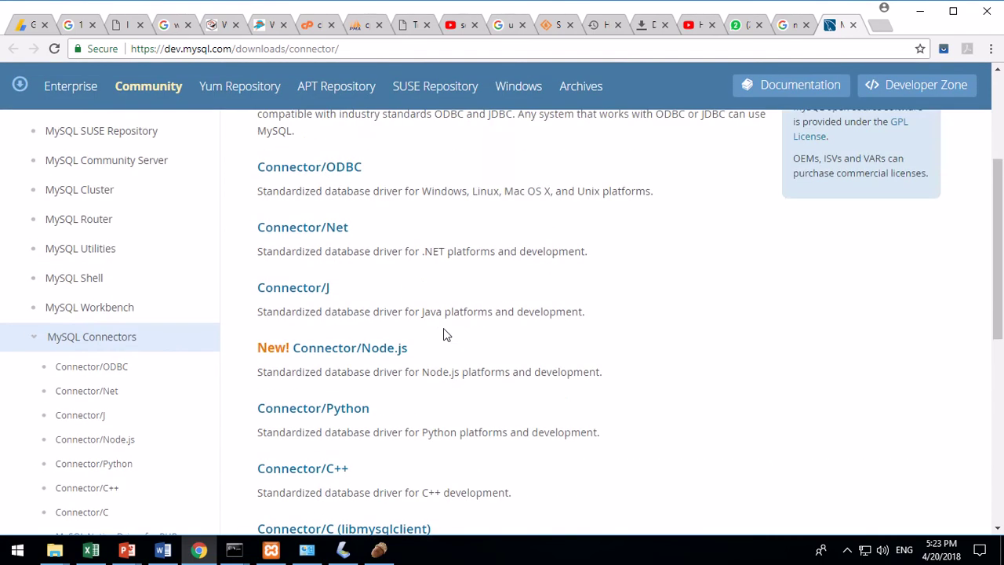
pyautogui.scroll(1, 443, 335)
pyautogui.scroll(1, 443, 328)
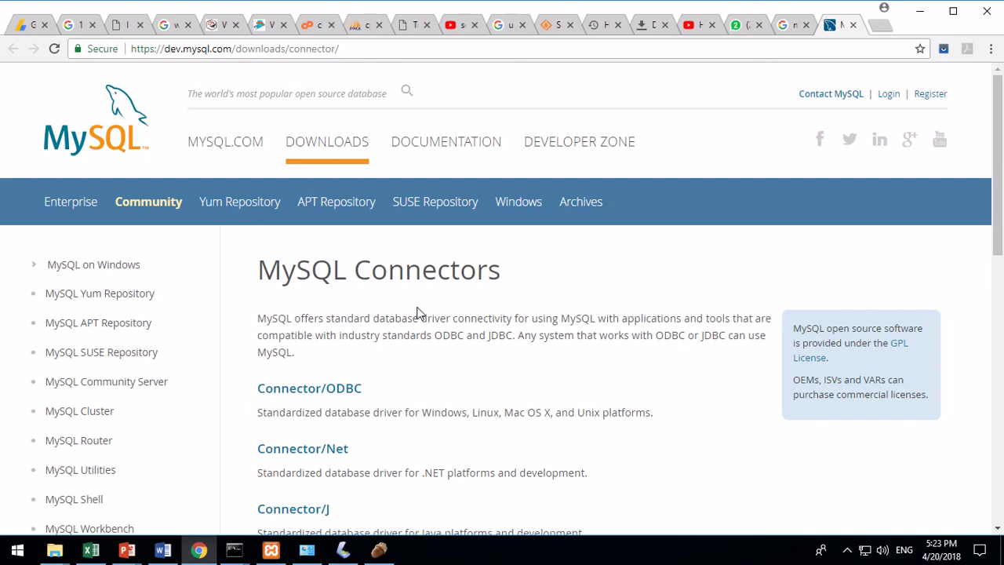
pyautogui.scroll(-1, 415, 306)
pyautogui.scroll(-2, 415, 310)
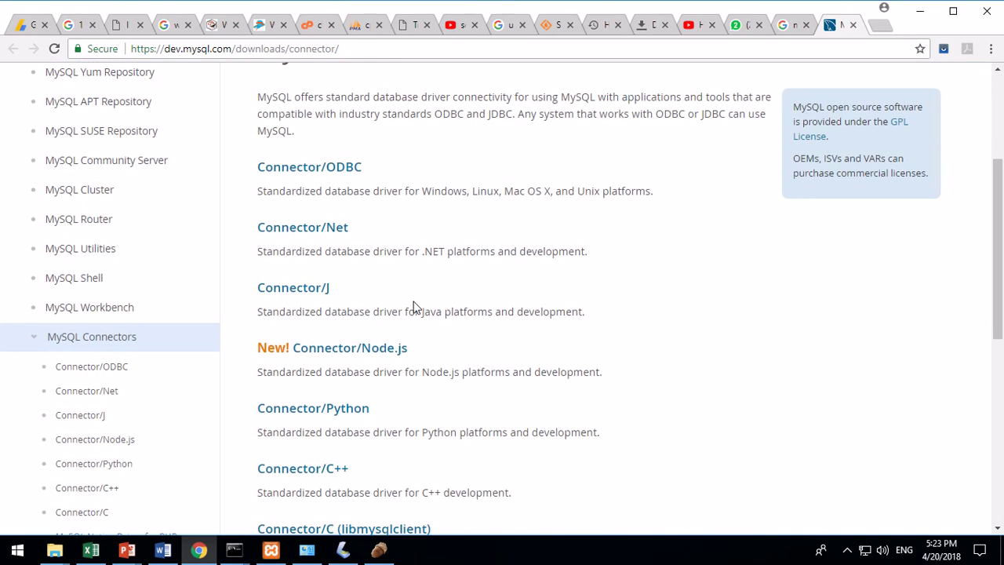
pyautogui.scroll(-1, 416, 309)
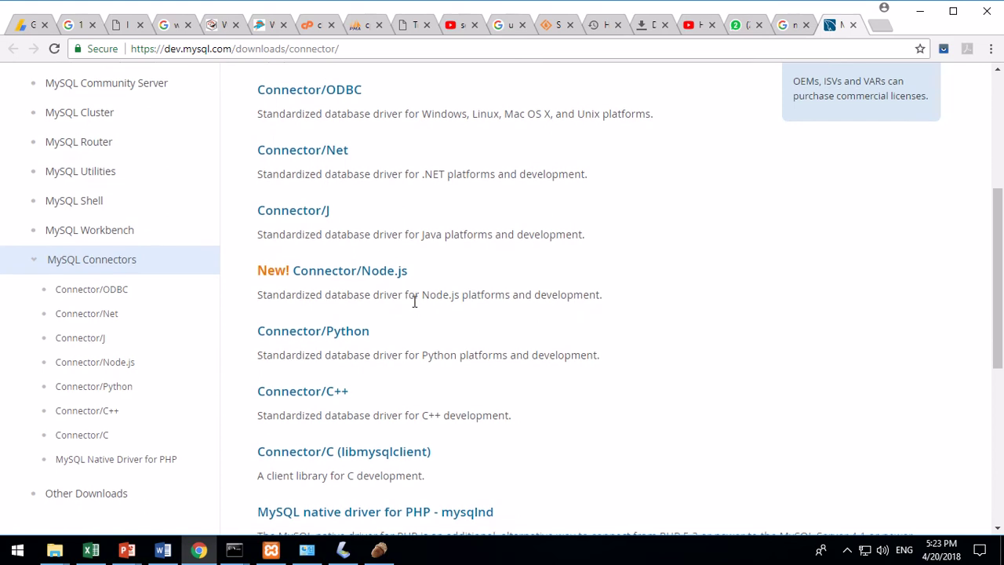
pyautogui.scroll(-2, 414, 302)
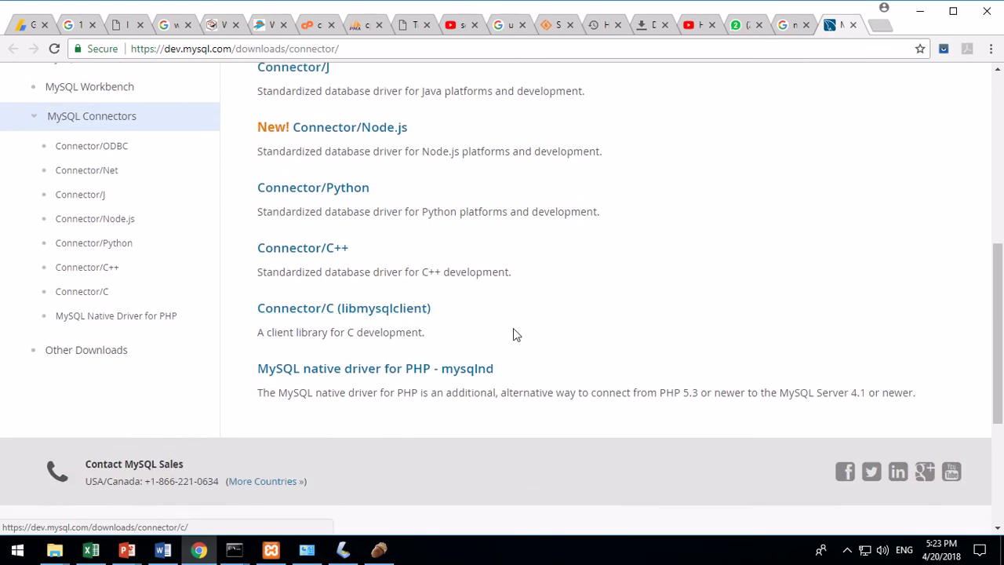
pyautogui.scroll(-2, 518, 334)
pyautogui.scroll(-1, 518, 328)
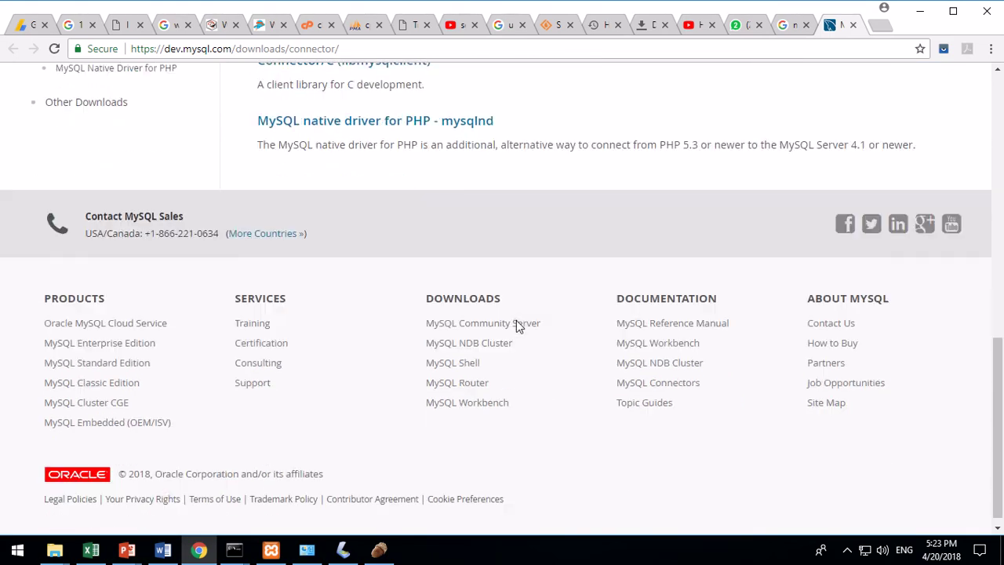
pyautogui.scroll(10, 518, 320)
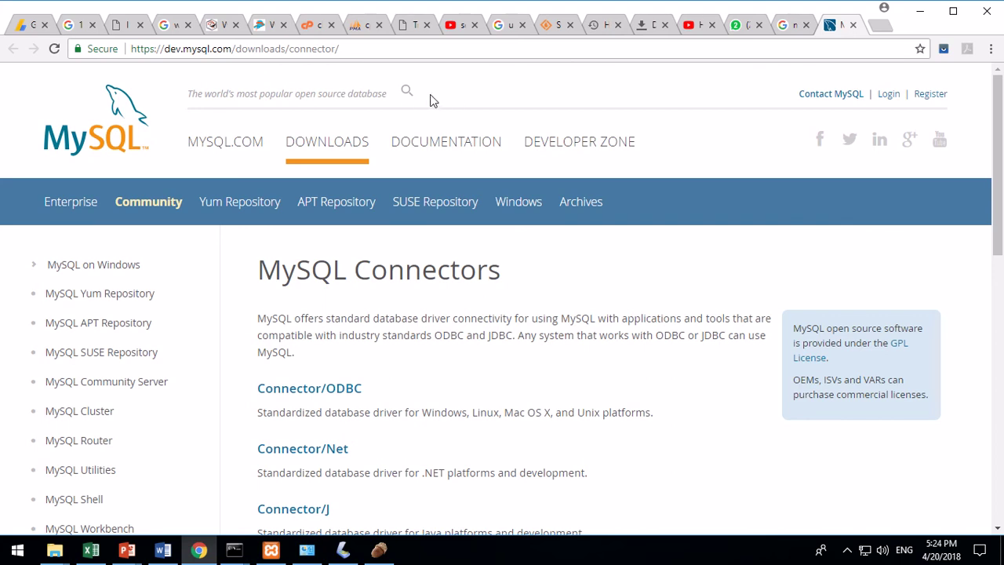
# Step: Search the MySQL website for mysql connector and look over the results
pyautogui.click(407, 89)
pyautogui.write('mysql connector')
pyautogui.press('Return')
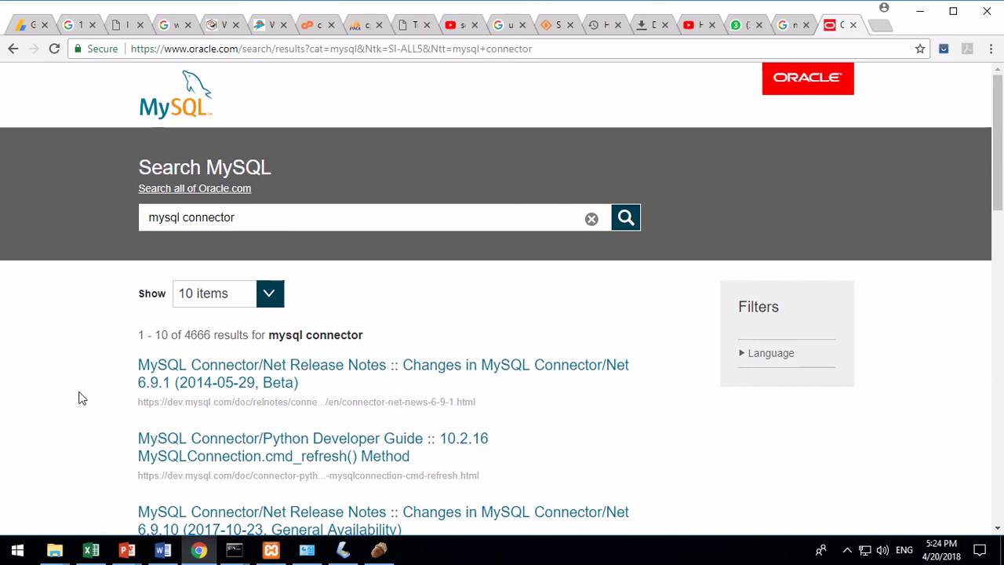
pyautogui.scroll(-1, 81, 396)
pyautogui.scroll(1, 81, 397)
# Step: Return to the Google results tab and search for the suggested query mysql jdbc driver download
pyautogui.click(792, 25)
pyautogui.click(455, 93)
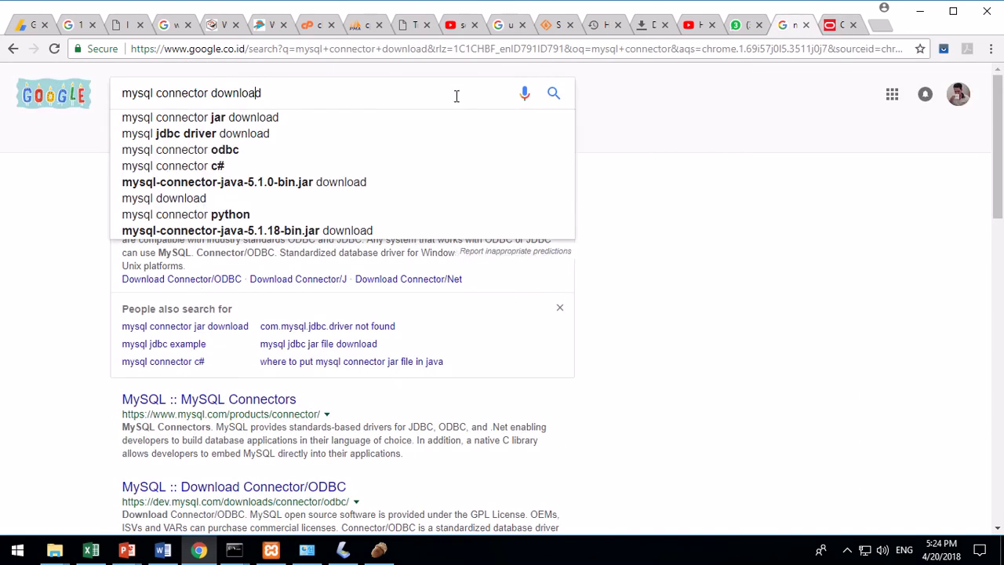
pyautogui.press('Down')
pyautogui.press('Down')
pyautogui.press('Return')
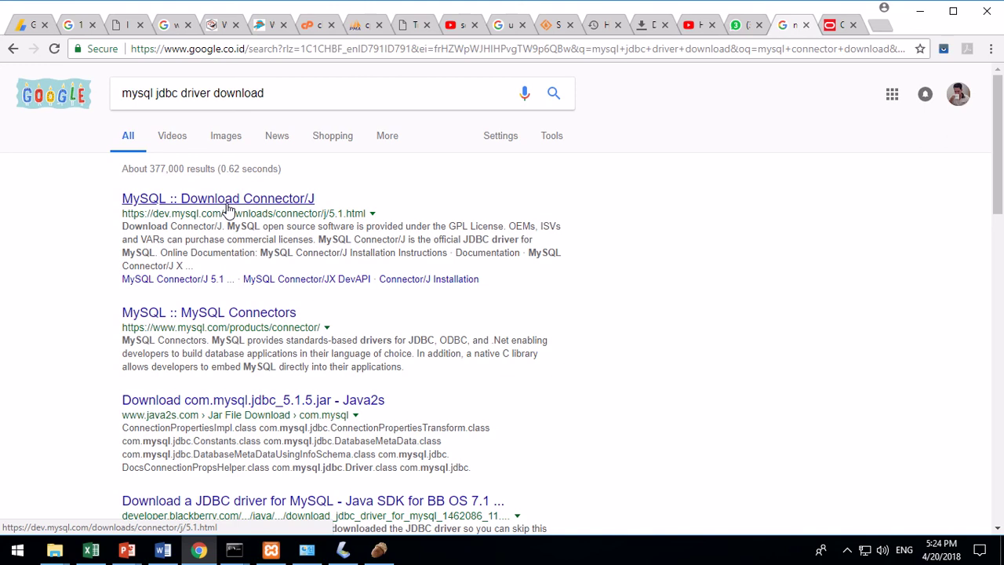
# Step: Open the MySQL Download Connector/J result in its own tab and find the Connector/J 5.1.46 download packages
pyautogui.click(228, 208)
pyautogui.click(832, 27)
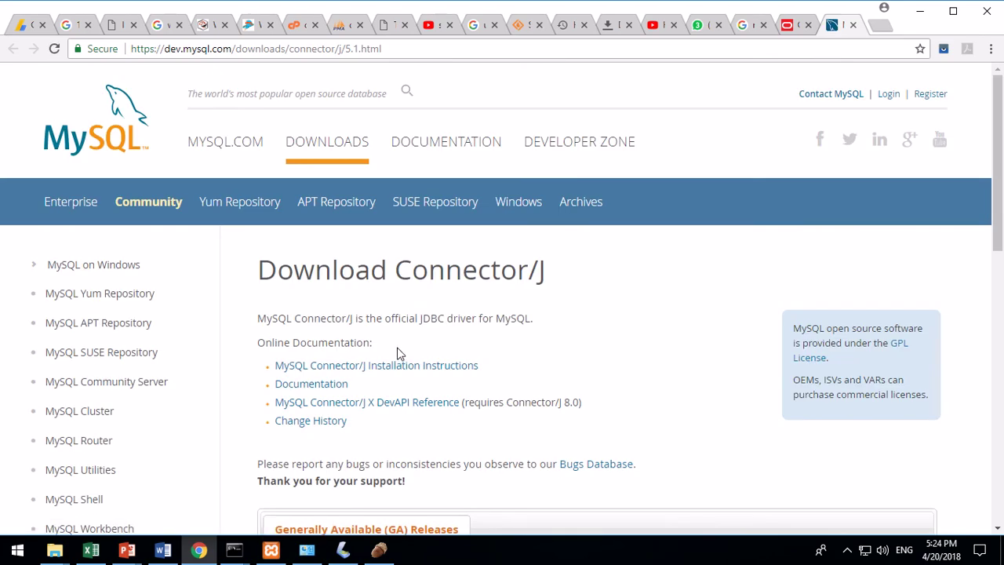
pyautogui.scroll(-2, 398, 349)
pyautogui.scroll(-2, 398, 352)
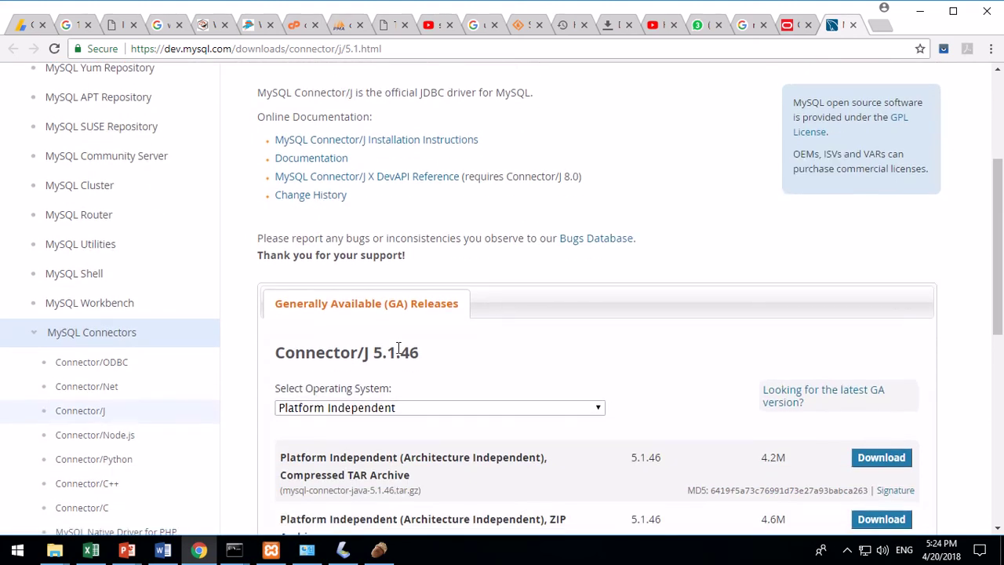
pyautogui.scroll(-2, 398, 349)
pyautogui.scroll(-2, 398, 346)
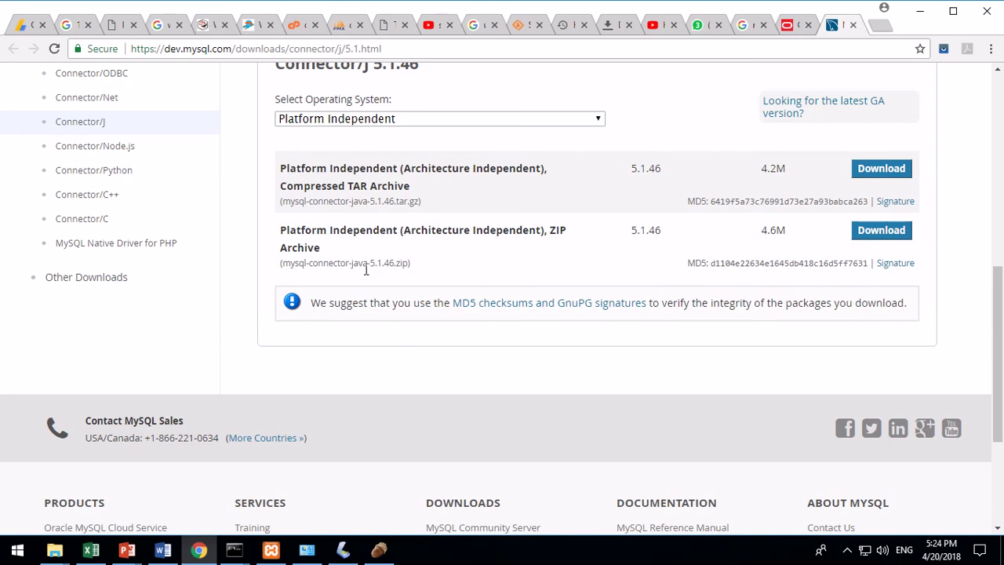
# Step: Download the Platform Independent ZIP Archive mysql-connector-java-5.1.46.zip without logging in or signing up
pyautogui.click(871, 234)
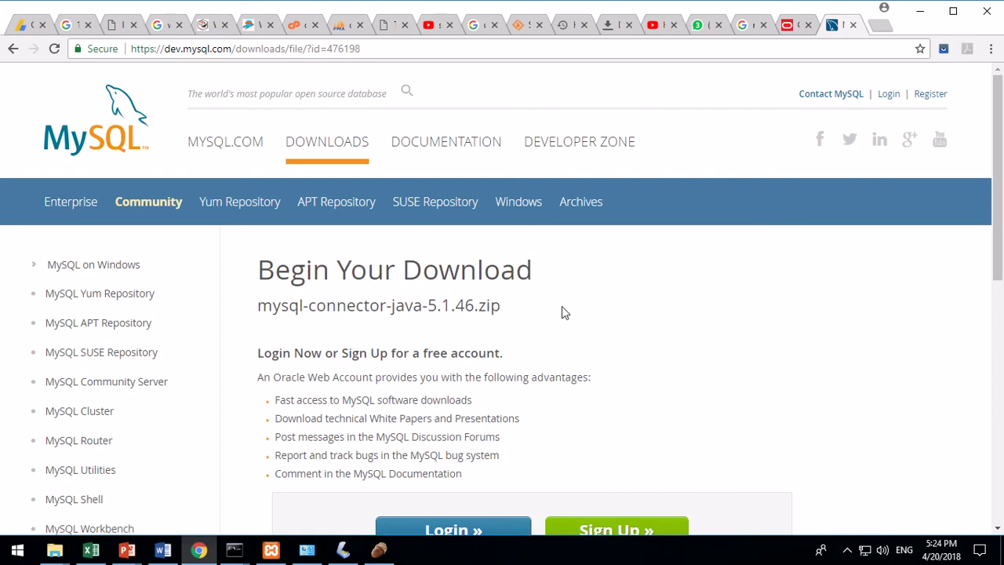
pyautogui.scroll(-1, 562, 306)
pyautogui.scroll(-2, 561, 312)
pyautogui.scroll(-1, 583, 437)
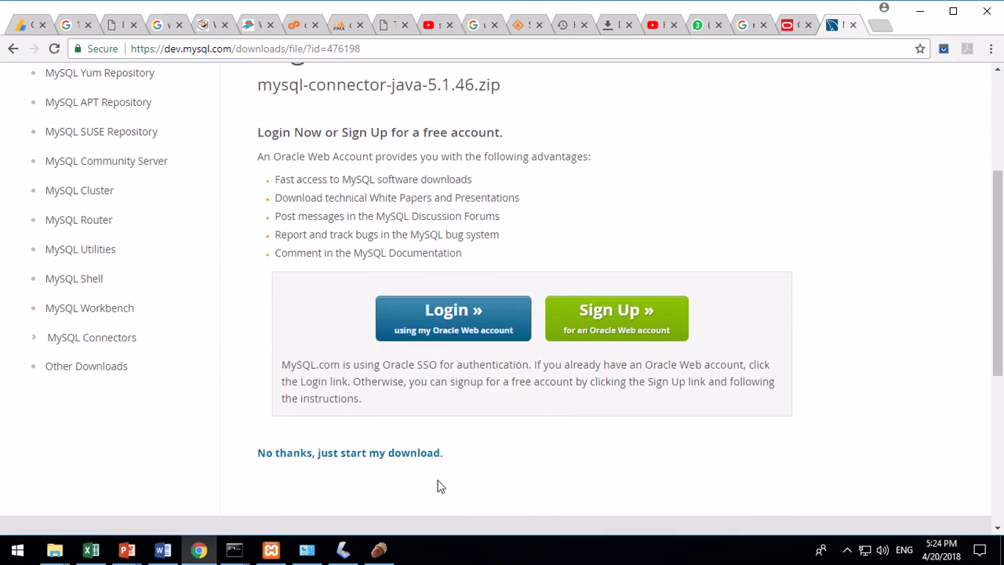
pyautogui.click(406, 463)
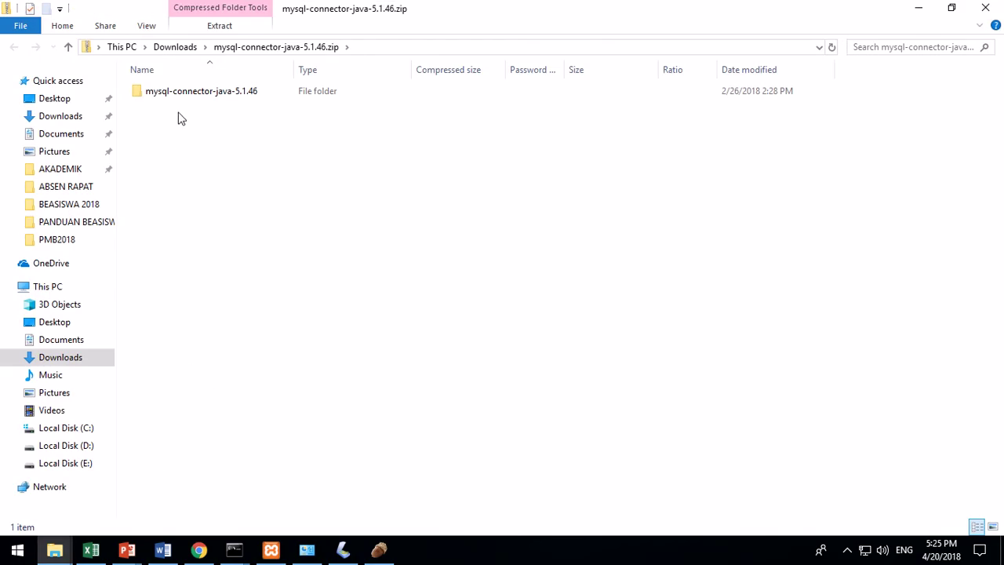
# Step: Copy mysql-connector-java-5.1.46.jar from the mysql-connector-java-5.1.46 folder inside the downloaded zip
pyautogui.doubleClick(199, 96)
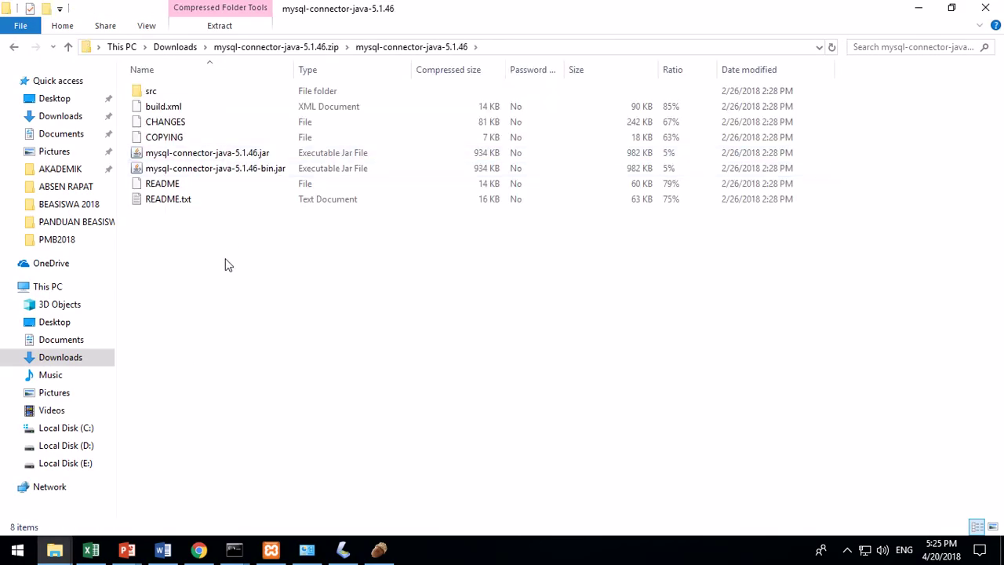
pyautogui.rightClick(201, 154)
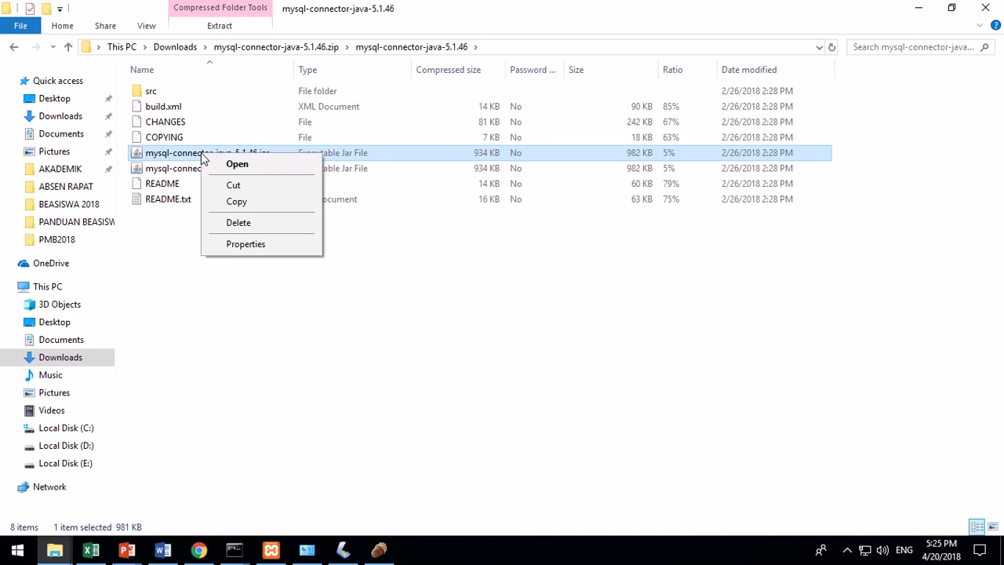
pyautogui.click(228, 202)
pyautogui.click(230, 272)
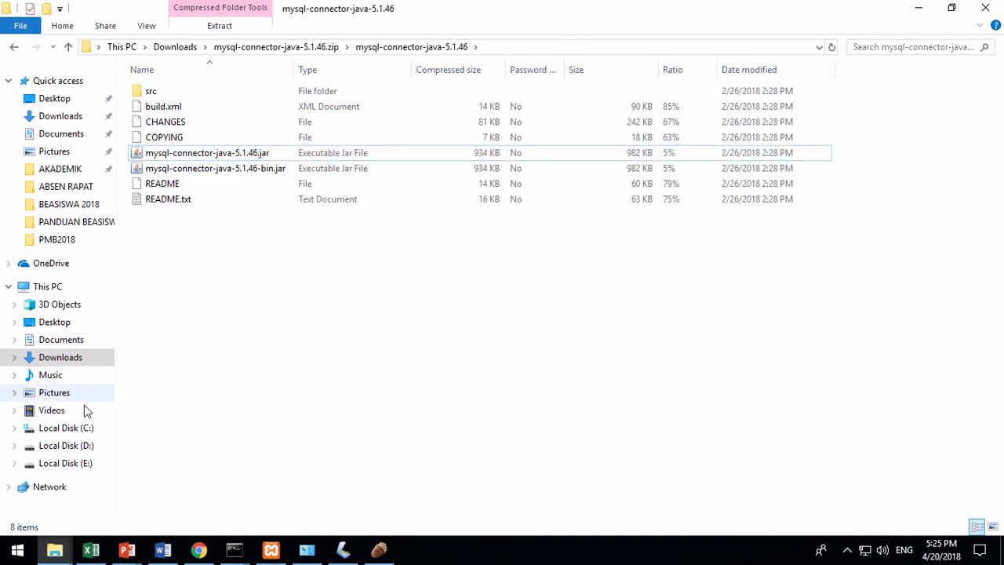
# Step: Open the MASTER folder on Local Disk (E:)
pyautogui.click(65, 463)
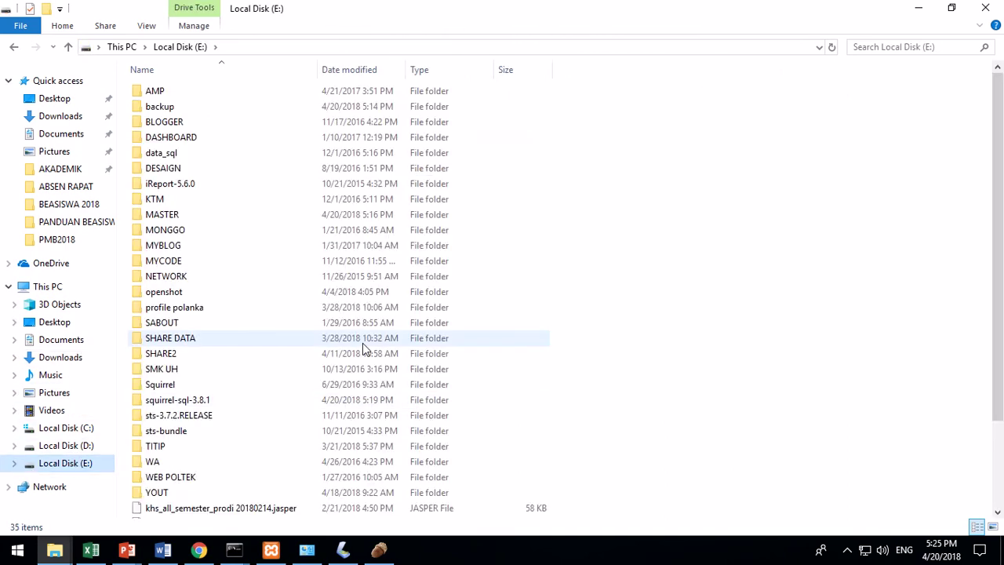
pyautogui.press('m')
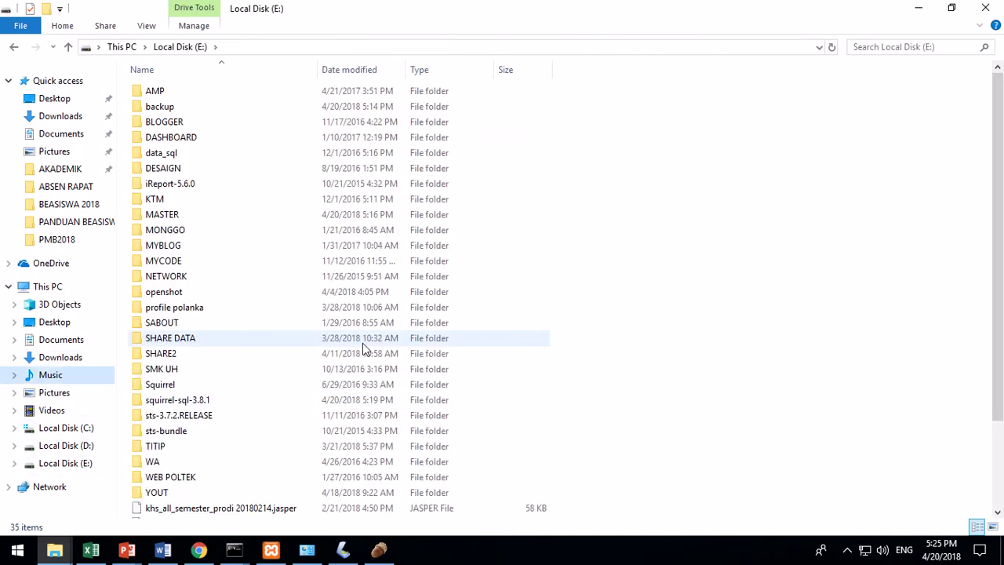
pyautogui.click(362, 343)
pyautogui.press('m')
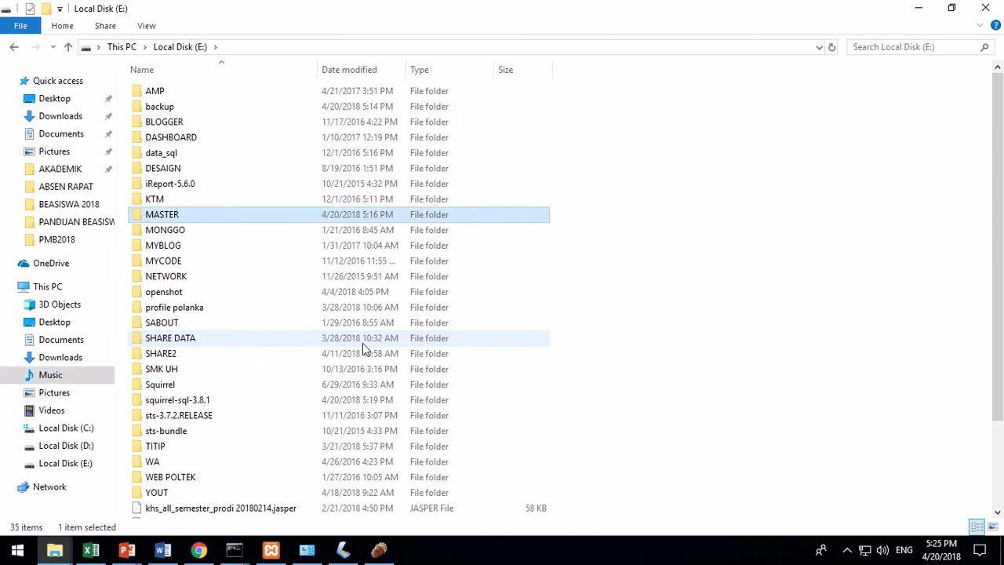
pyautogui.press('Return')
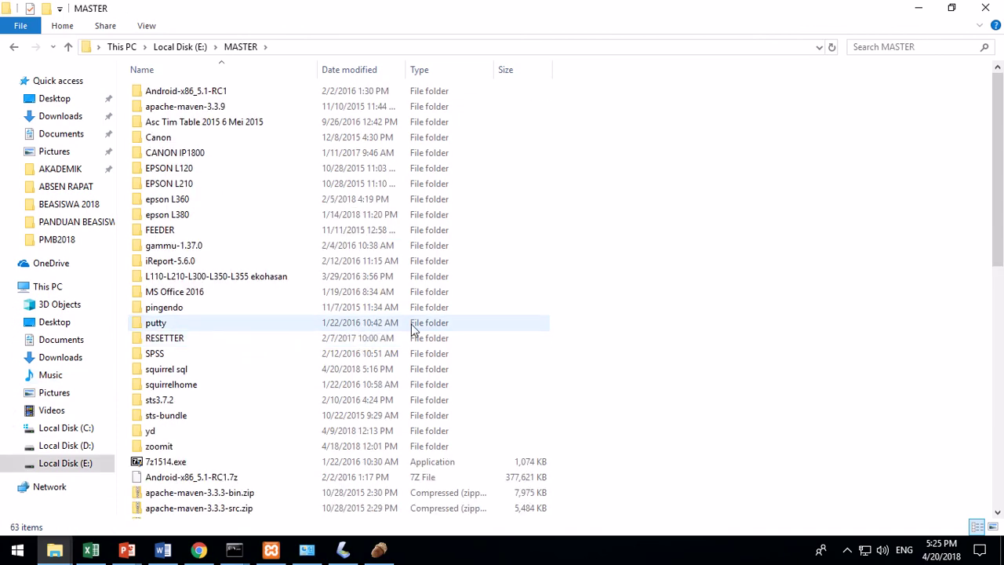
# Step: Create a folder named mysqlconnector in MASTER and paste the copied connector jar into it
pyautogui.hotkey('ctrl', 'shift', 'n')
pyautogui.write('my')
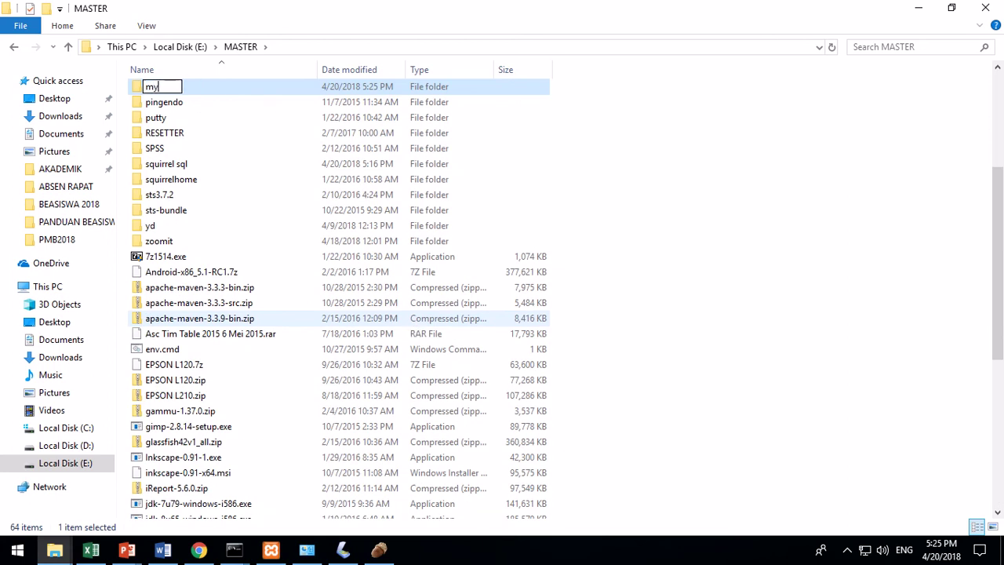
pyautogui.write('sqlconnecto')
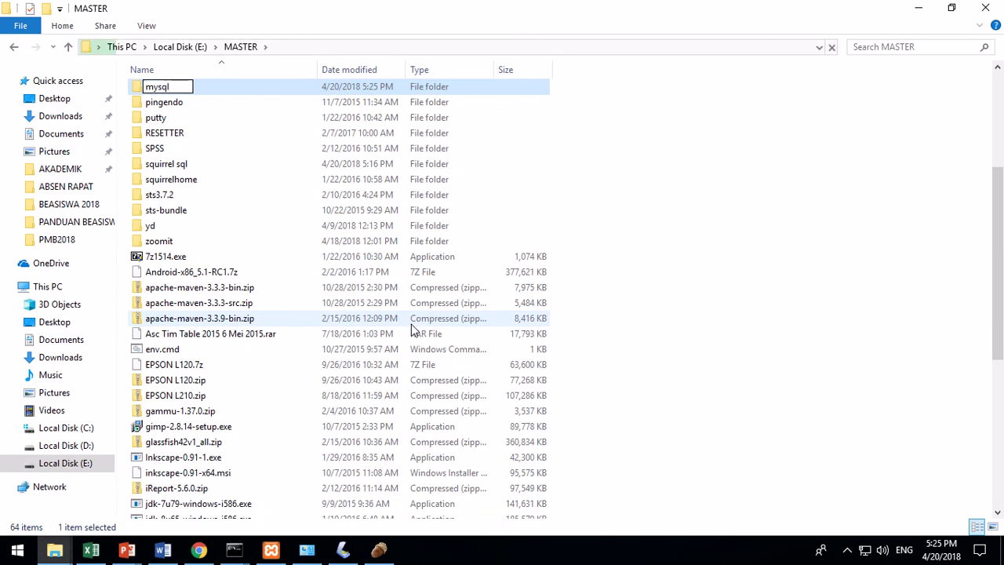
pyautogui.write('r')
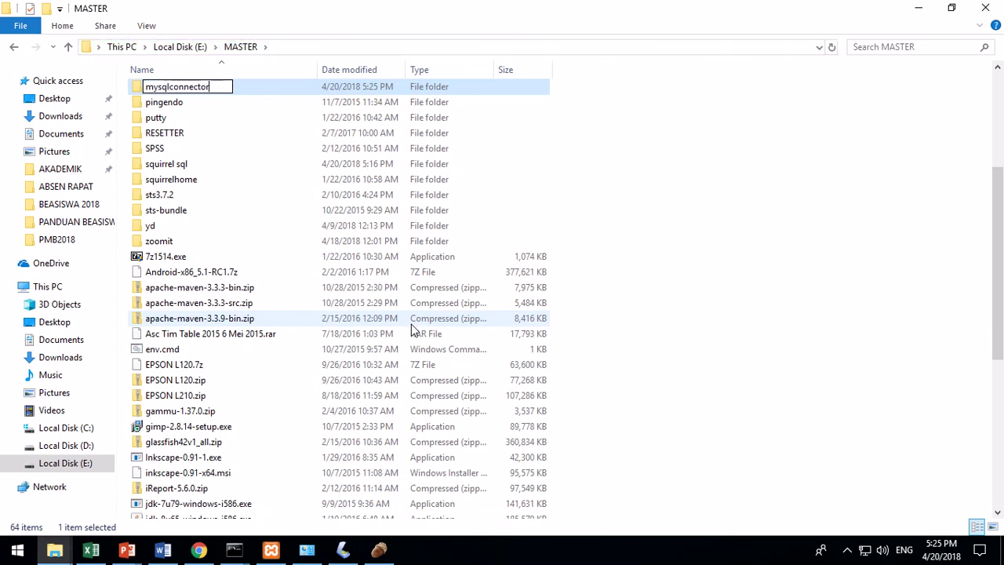
pyautogui.press('Return')
pyautogui.press('Return')
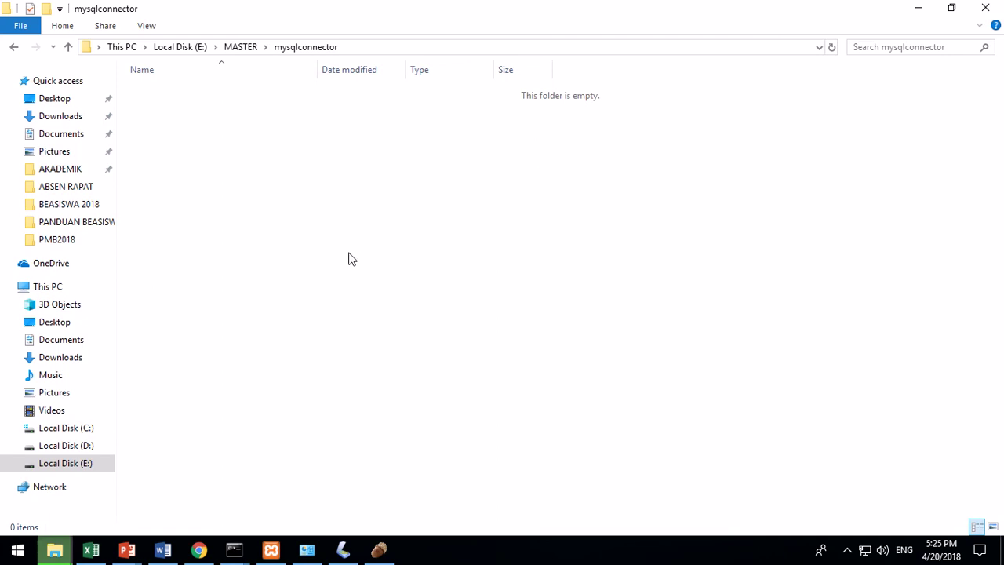
pyautogui.hotkey('ctrl', 'v')
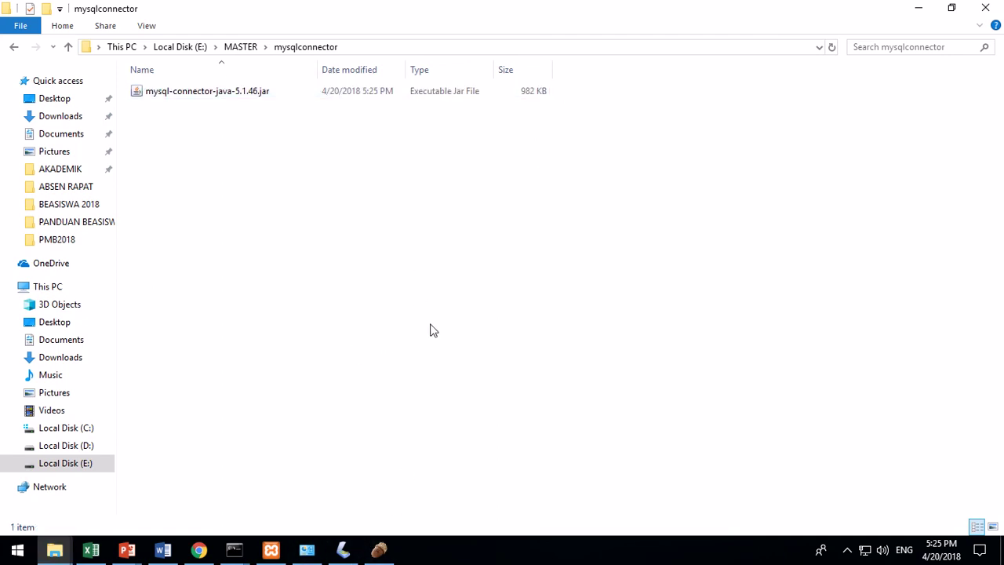
# Step: Show the full path of the mysqlconnector folder and switch back to SQuirreL SQL Client
pyautogui.click(390, 48)
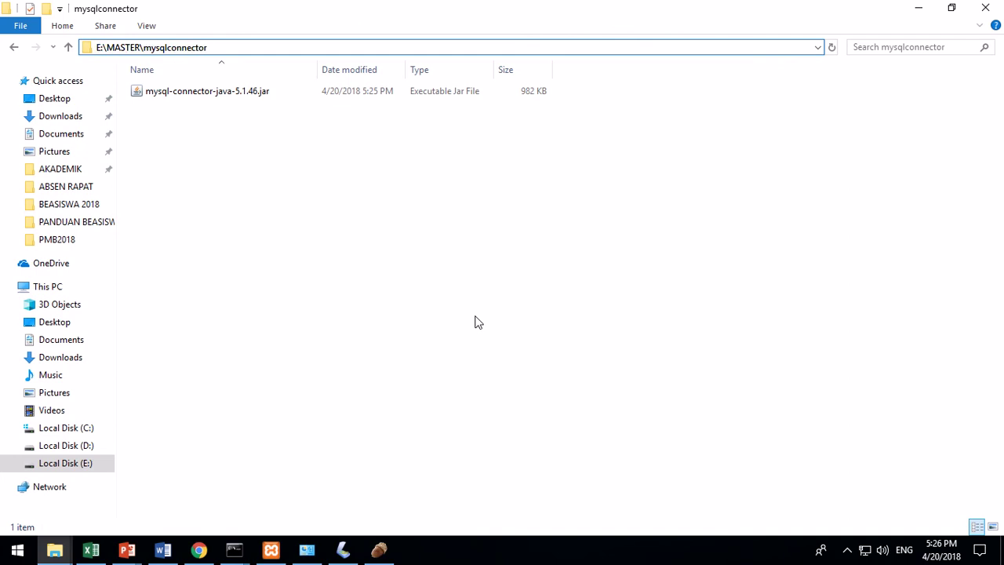
pyautogui.click(479, 322)
pyautogui.click(379, 549)
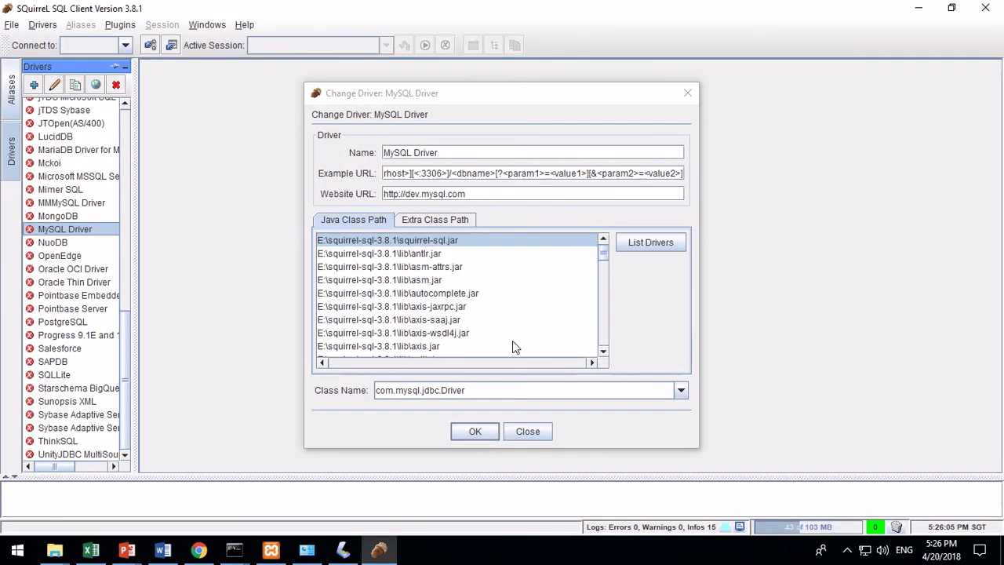
# Step: Add mysql-connector-java-5.1.46.jar from E:\MASTER\mysqlconnector to the MySQL Driver's extra class path
pyautogui.click(446, 228)
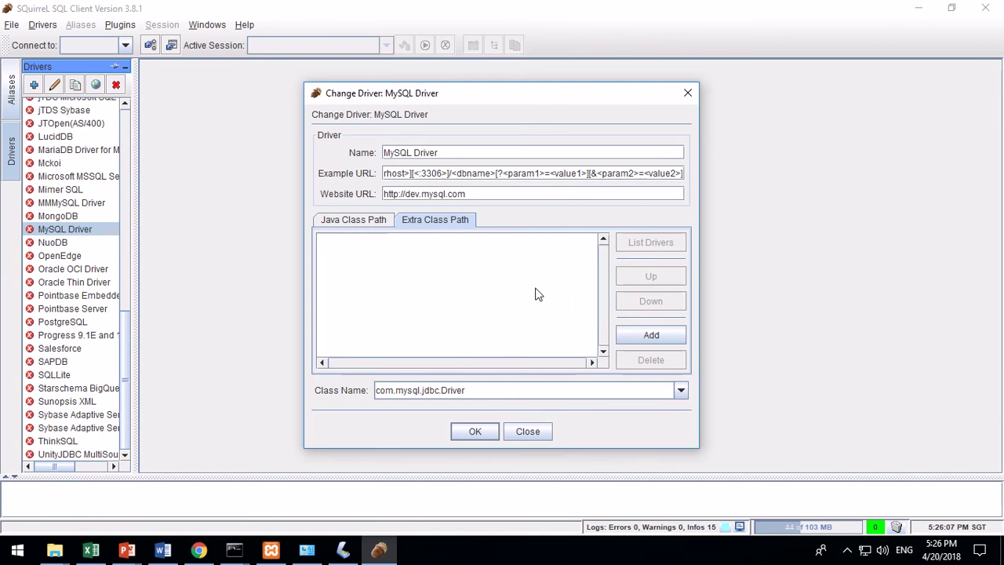
pyautogui.click(634, 335)
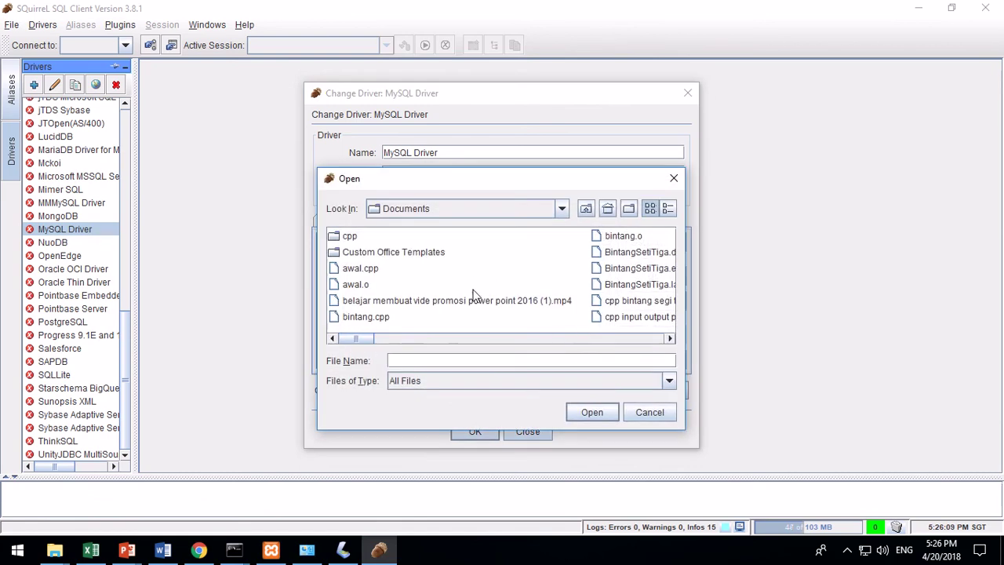
pyautogui.click(562, 209)
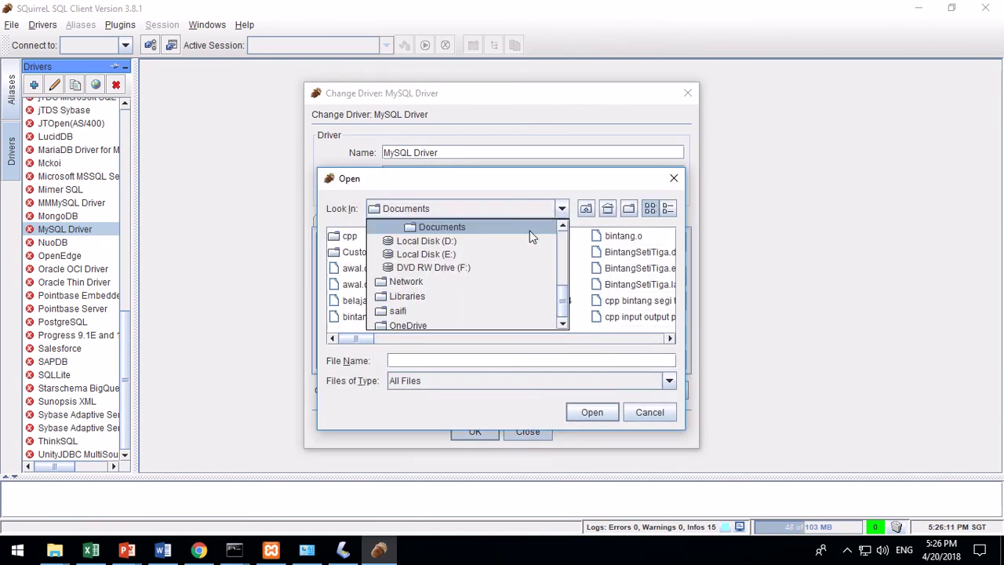
pyautogui.click(503, 254)
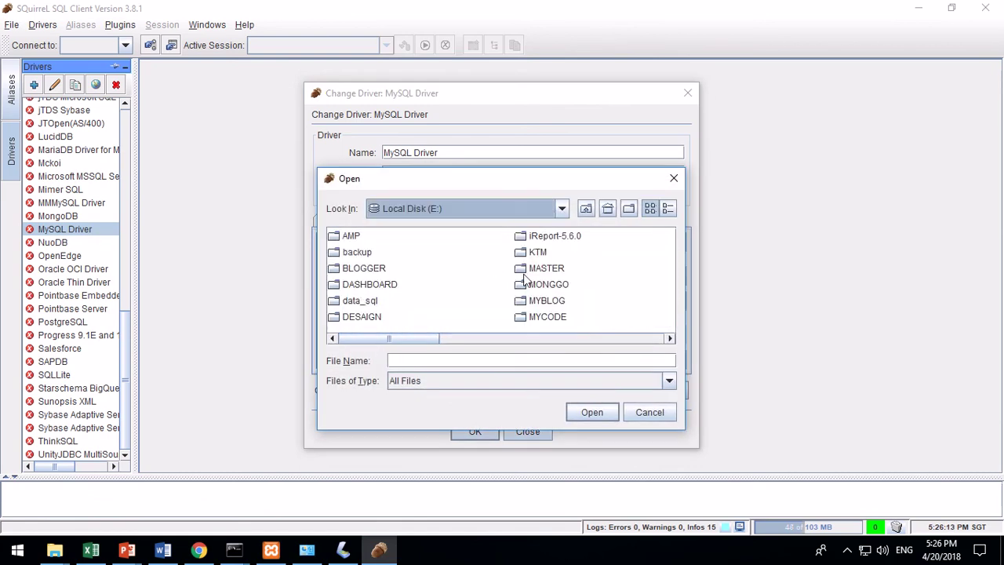
pyautogui.doubleClick(527, 270)
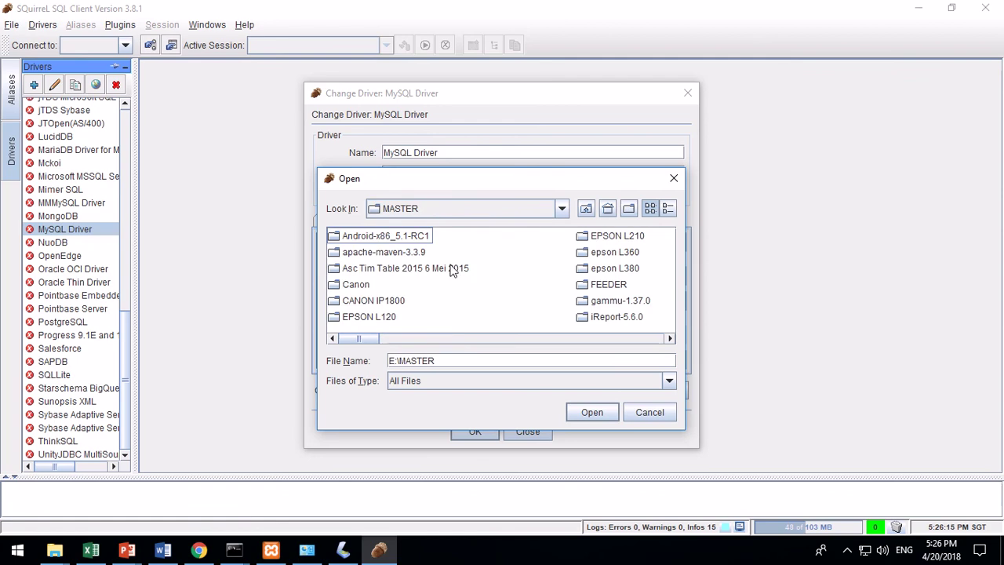
pyautogui.click(384, 253)
pyautogui.scroll(-3, 453, 273)
pyautogui.click(453, 270)
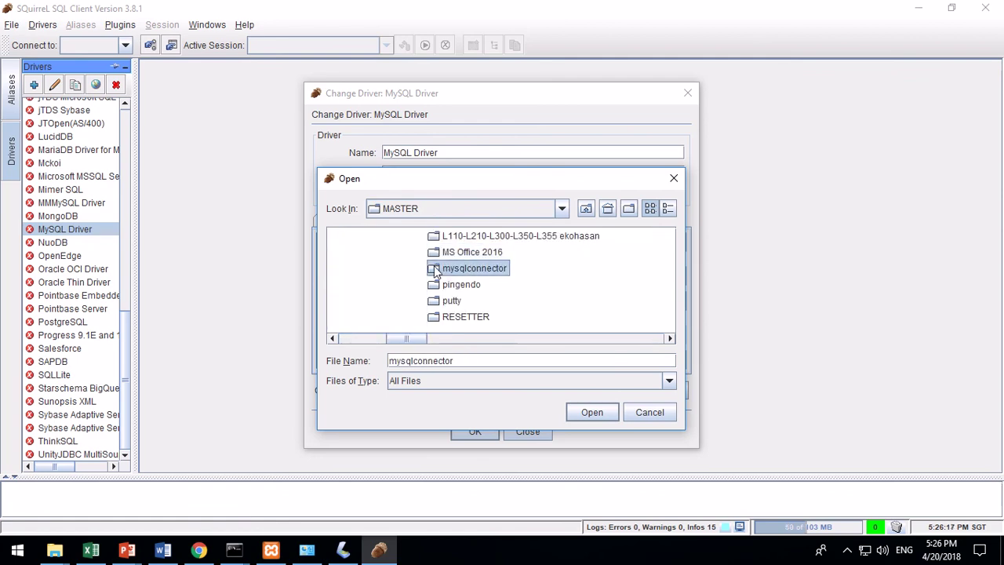
pyautogui.doubleClick(435, 269)
pyautogui.click(402, 236)
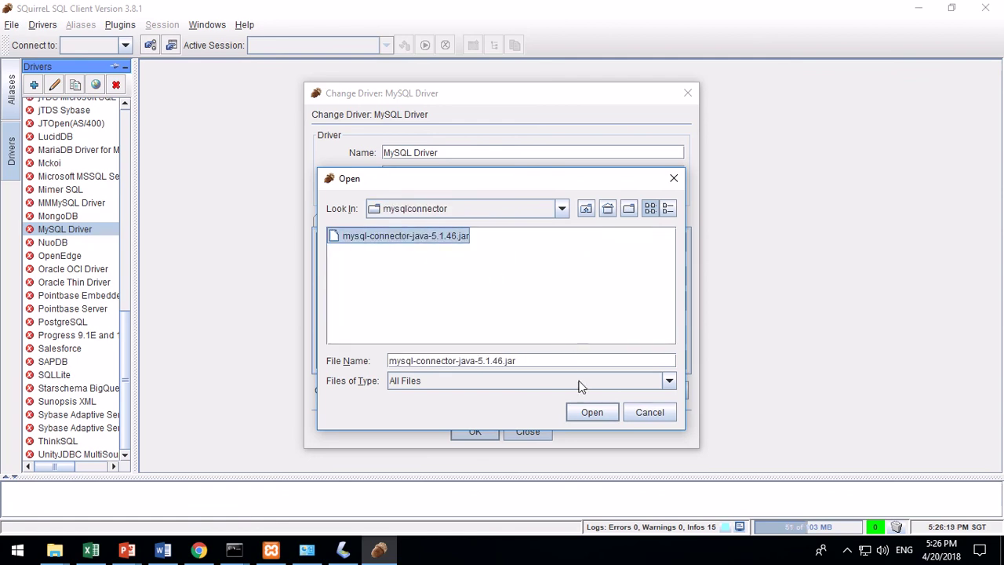
pyautogui.click(587, 411)
# Step: List the drivers in the added jar, choose com.mysql.jdbc.Driver as the class name, and save the MySQL Driver
pyautogui.click(625, 247)
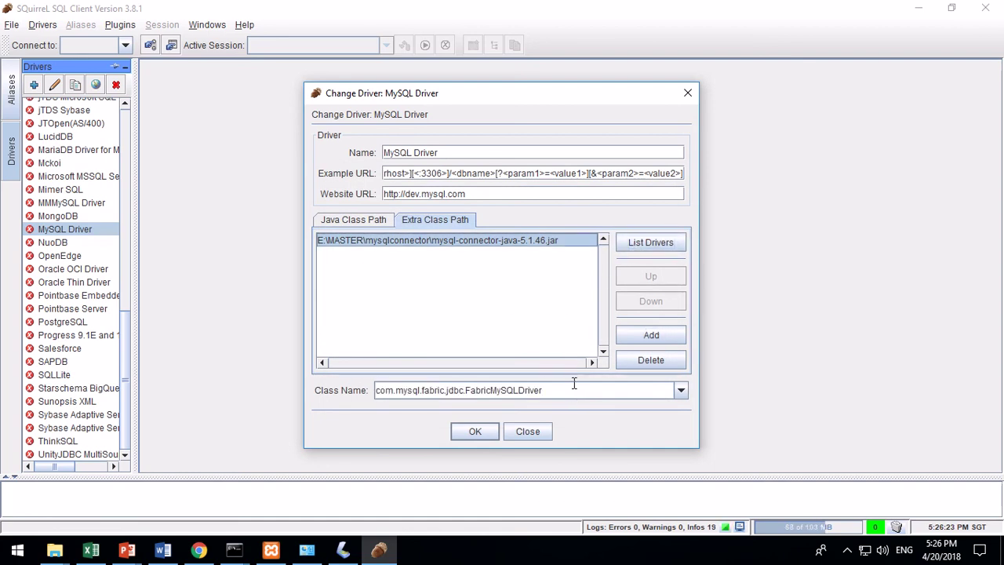
pyautogui.click(681, 392)
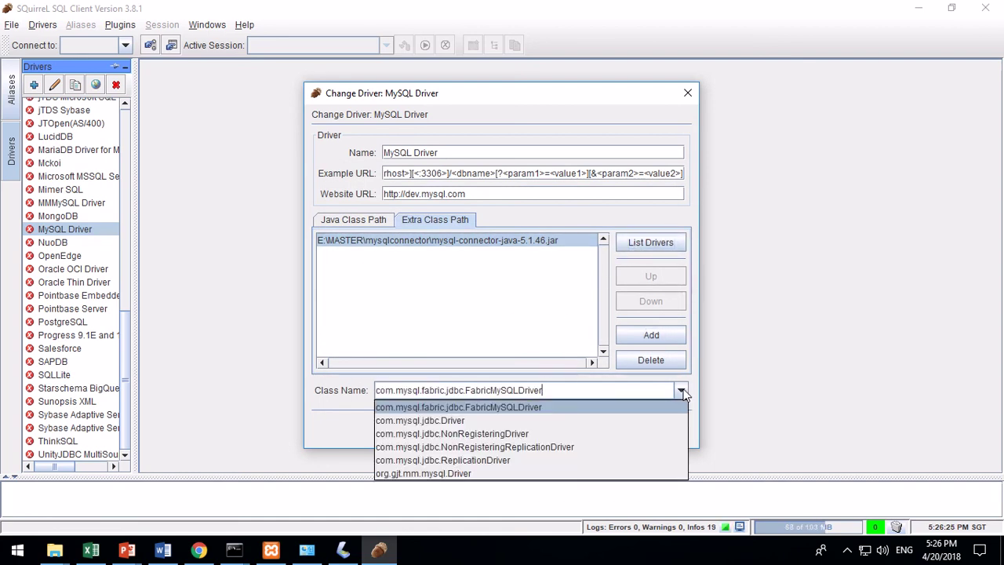
pyautogui.click(640, 420)
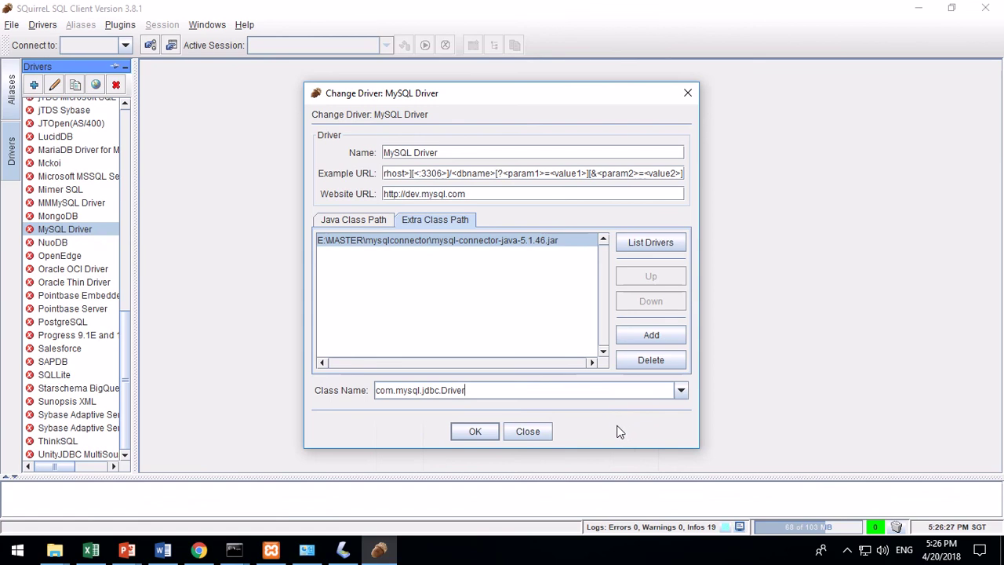
pyautogui.click(476, 434)
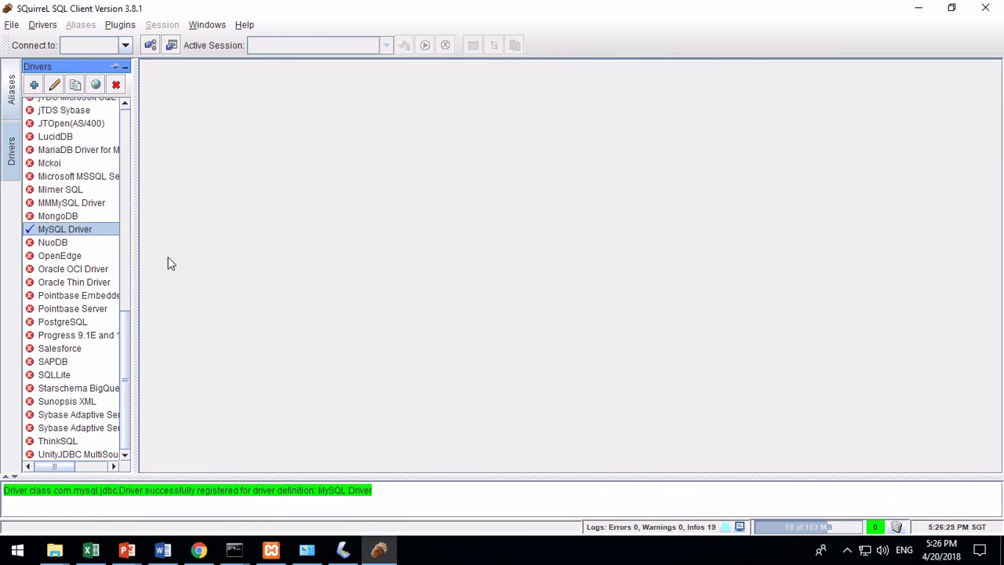
# Step: Start a new alias that uses MySQL Driver and name it konek coba database
pyautogui.click(6, 108)
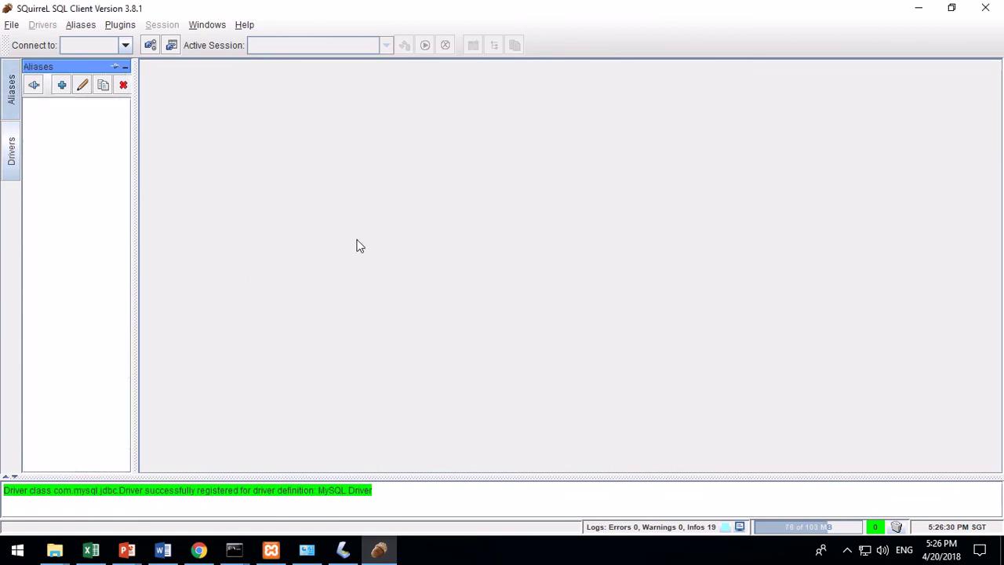
pyautogui.click(61, 84)
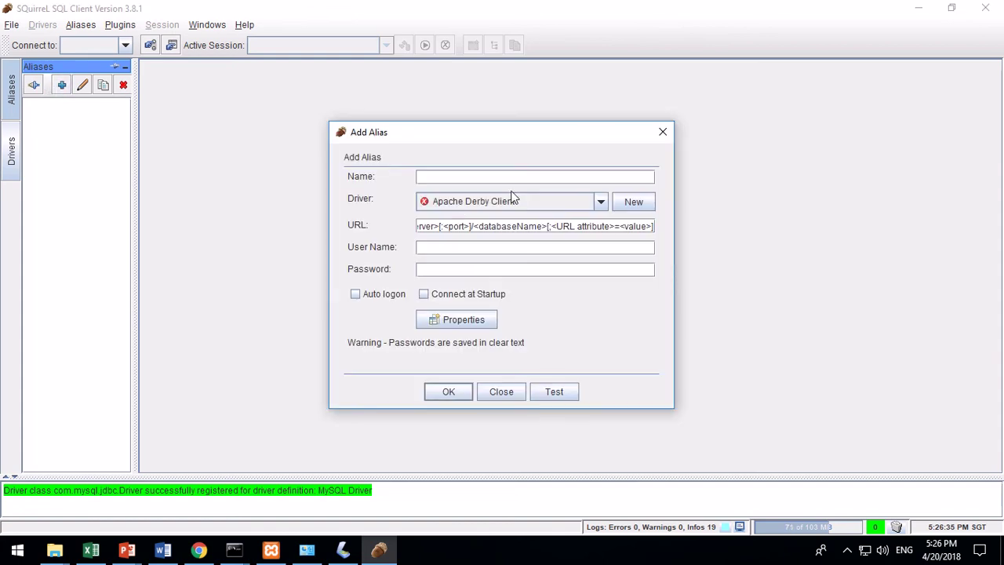
pyautogui.click(600, 202)
pyautogui.scroll(-3, 577, 255)
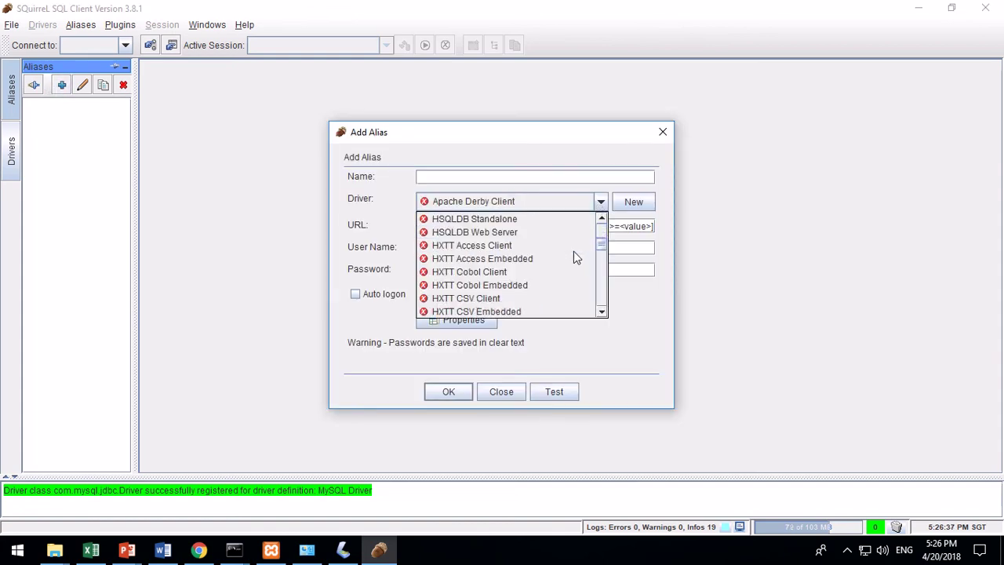
pyautogui.scroll(-10, 573, 251)
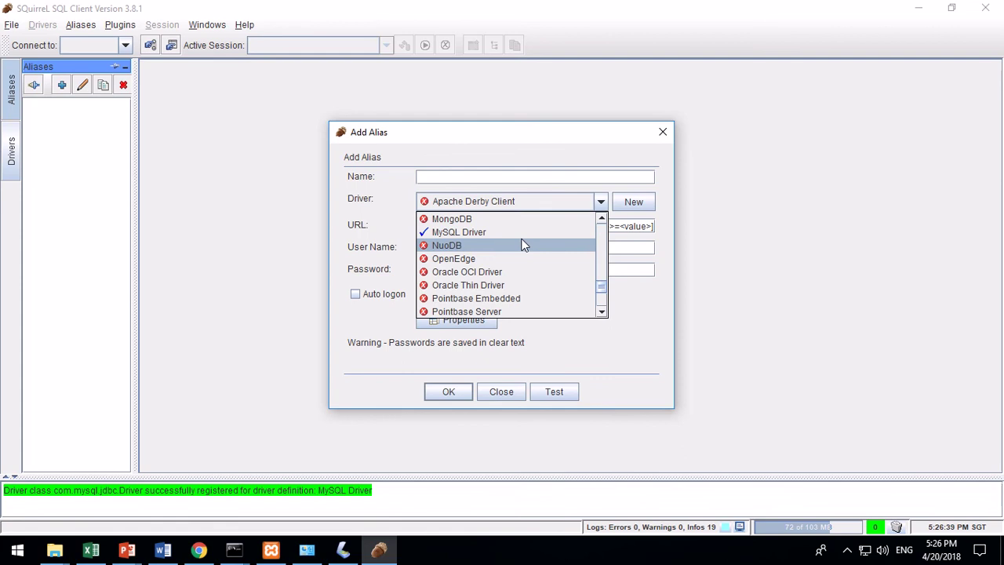
pyautogui.click(522, 232)
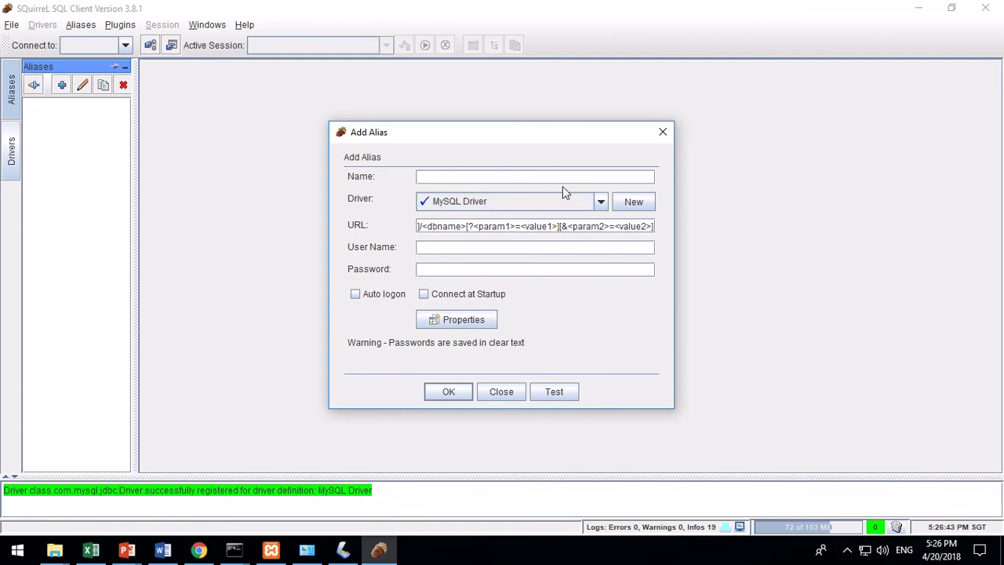
pyautogui.write('konek coba')
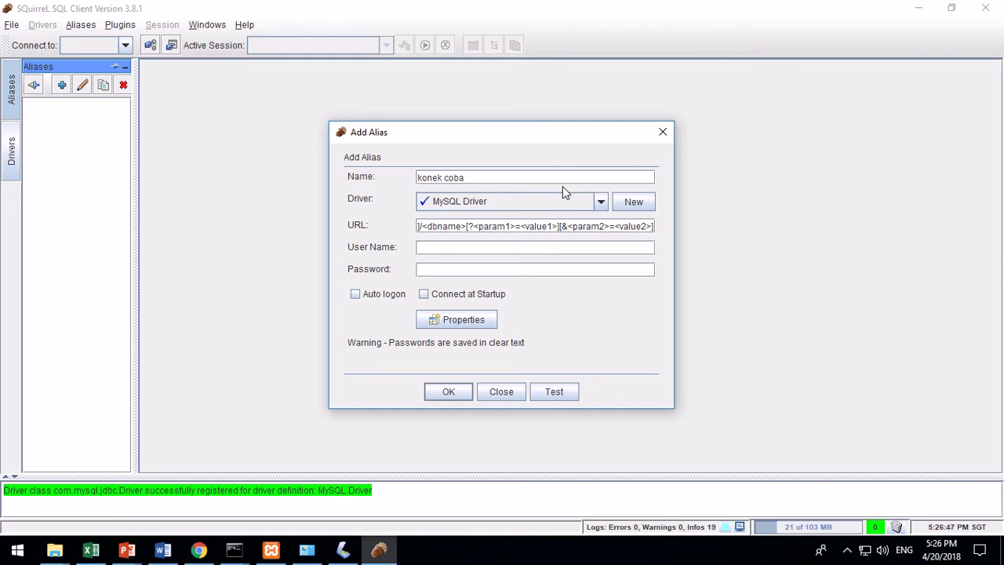
pyautogui.write(' database')
# Step: Change the alias URL template to jdbc:mysql://localhost:3306/coba
pyautogui.click(525, 226)
pyautogui.press('Home')
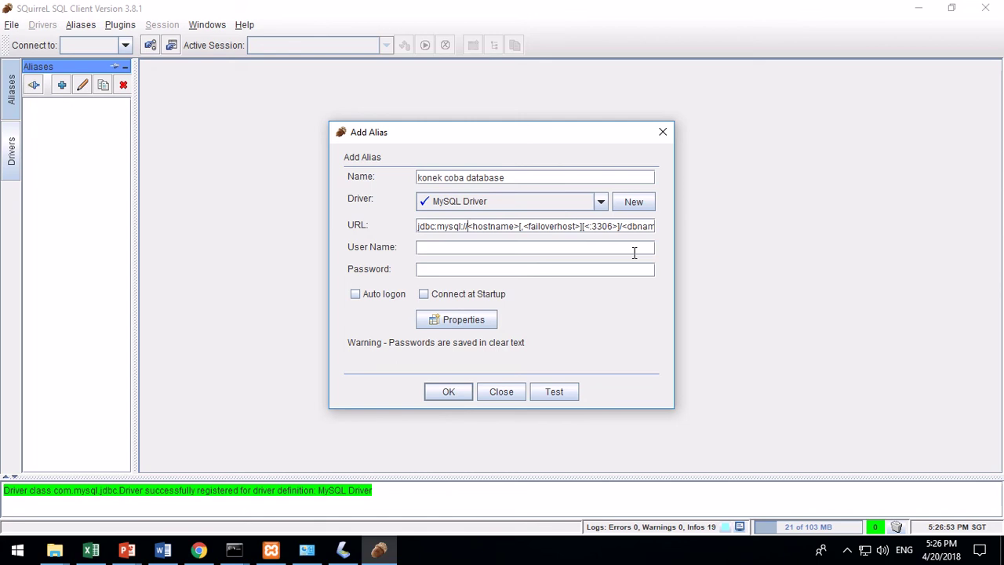
pyautogui.hotkey('shift', 'Right')
pyautogui.hotkey('shift', 'Right')
pyautogui.hotkey('shift', 'Right')
pyautogui.hotkey('shift', 'Right')
pyautogui.hotkey('shift', 'Right')
pyautogui.hotkey('shift', 'Right')
pyautogui.hotkey('shift', 'Right')
pyautogui.hotkey('shift', 'Right')
pyautogui.hotkey('shift', 'Right')
pyautogui.hotkey('shift', 'Right')
pyautogui.hotkey('shift', 'Right')
pyautogui.hotkey('shift', 'Right')
pyautogui.hotkey('shift', 'Right')
pyautogui.hotkey('shift', 'Right')
pyautogui.hotkey('shift', 'Right')
pyautogui.hotkey('shift', 'Right')
pyautogui.hotkey('shift', 'Right')
pyautogui.hotkey('shift', 'Right')
pyautogui.hotkey('shift', 'Right')
pyautogui.hotkey('shift', 'Right')
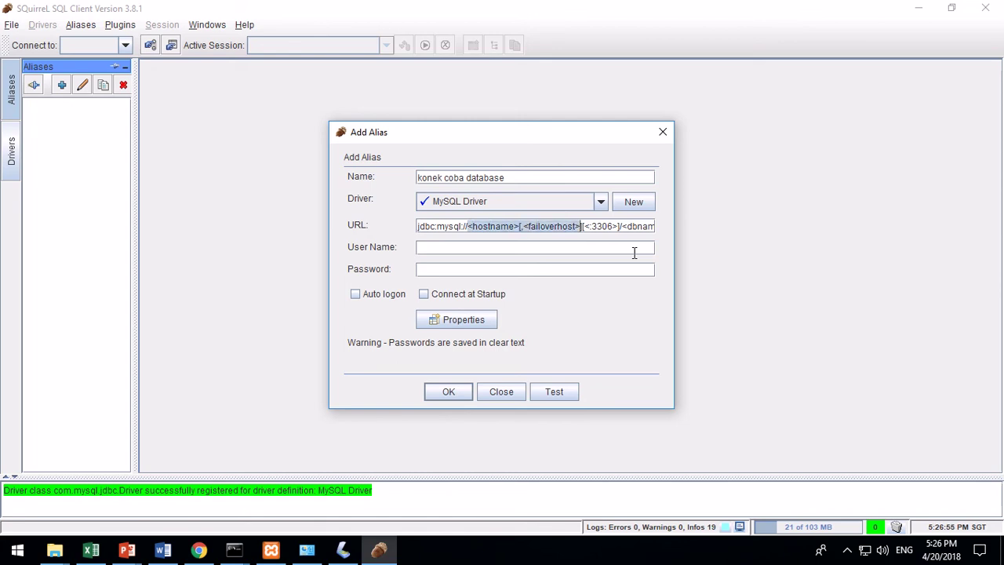
pyautogui.write('ocalhost')
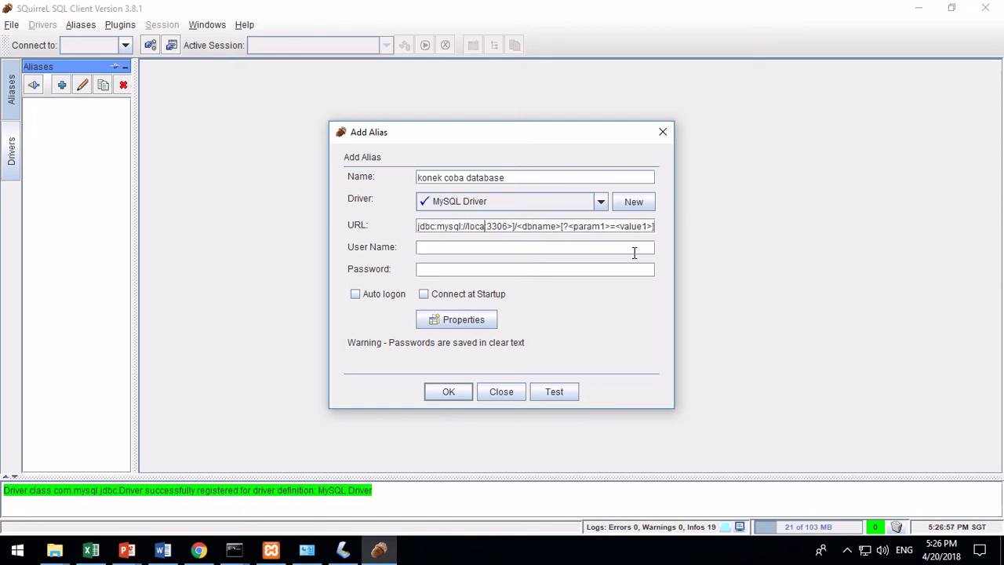
pyautogui.press('Right')
pyautogui.press('Right')
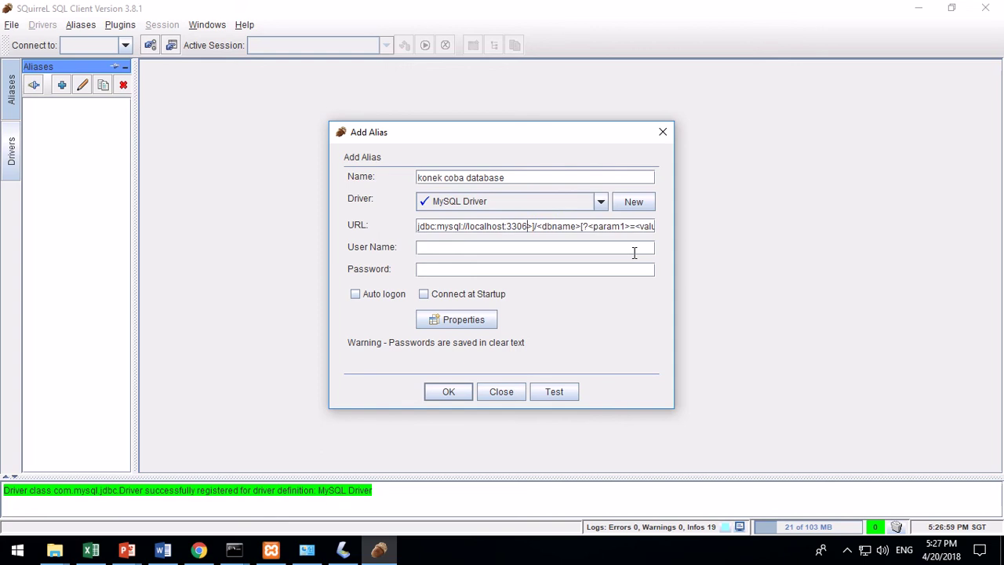
pyautogui.press('Delete')
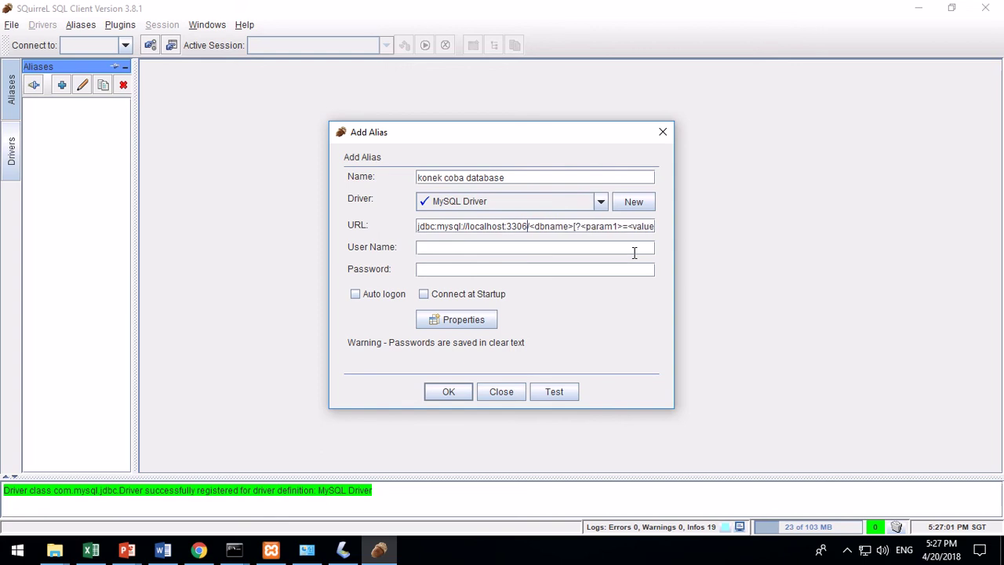
pyautogui.hotkey('shift', 'End')
pyautogui.press('Delete')
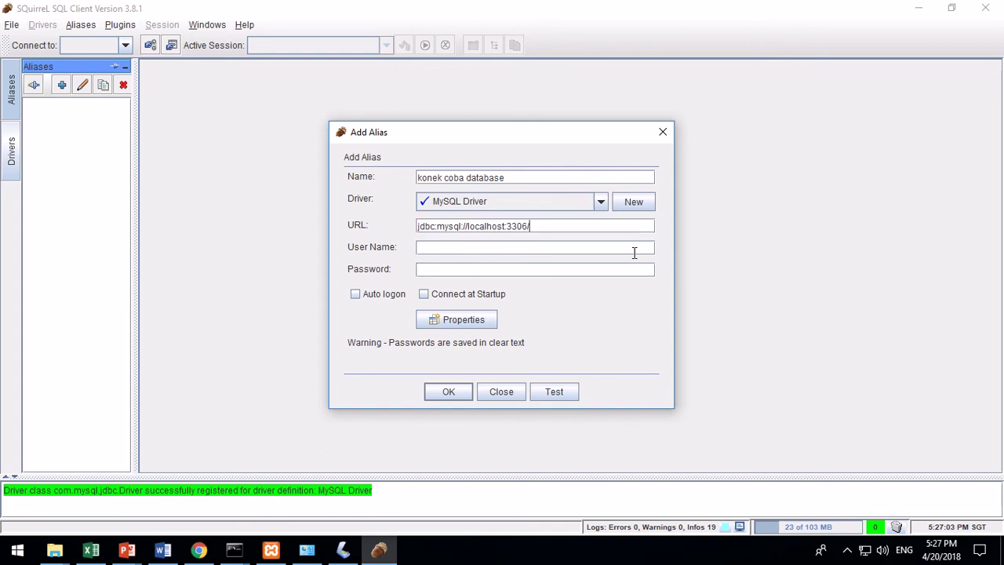
pyautogui.write('coba')
# Step: Set the alias user name to root and test the connection with an empty password
pyautogui.click(493, 269)
pyautogui.click(558, 392)
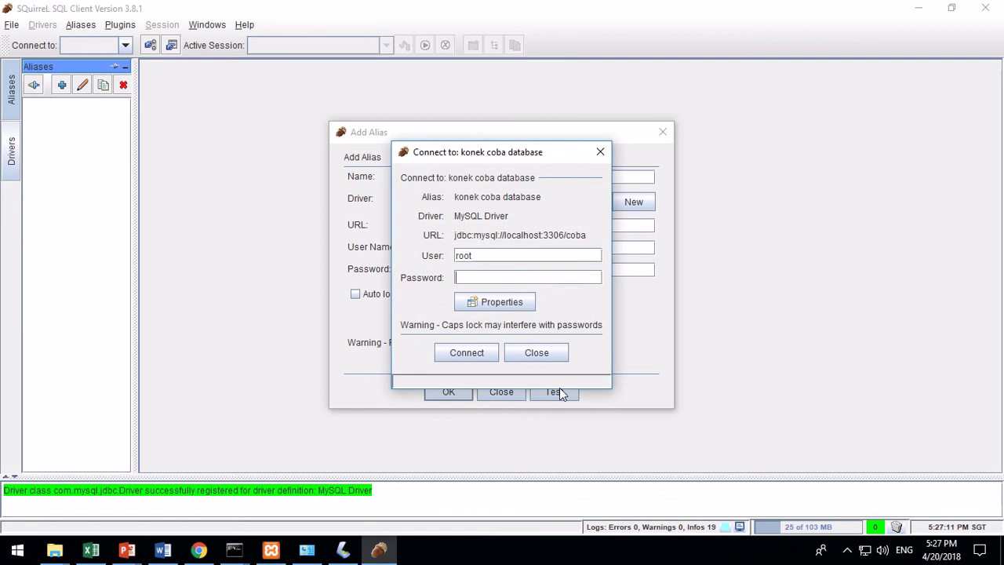
pyautogui.click(466, 352)
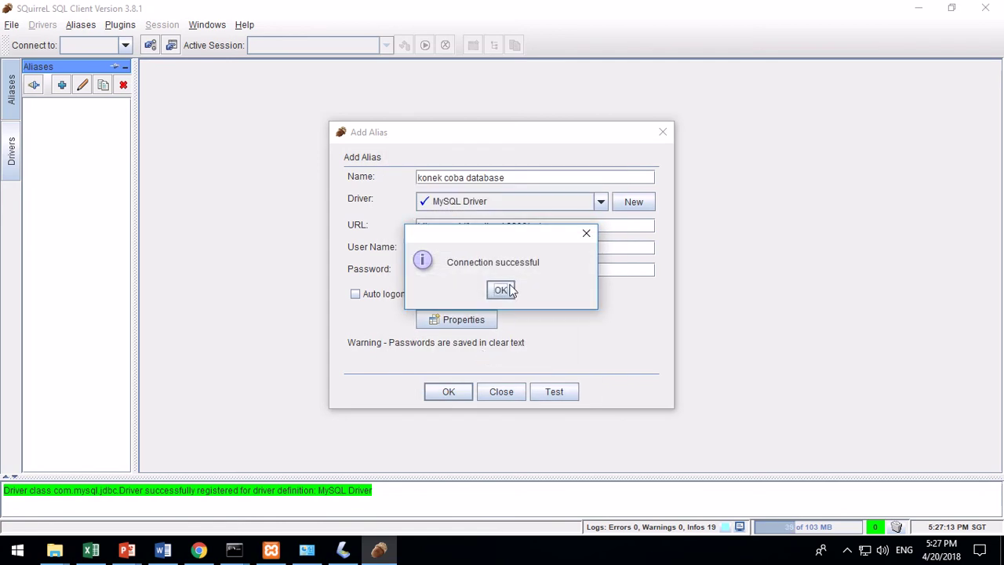
pyautogui.click(500, 290)
# Step: Save the alias and connect to konek coba database as root without a password
pyautogui.click(448, 390)
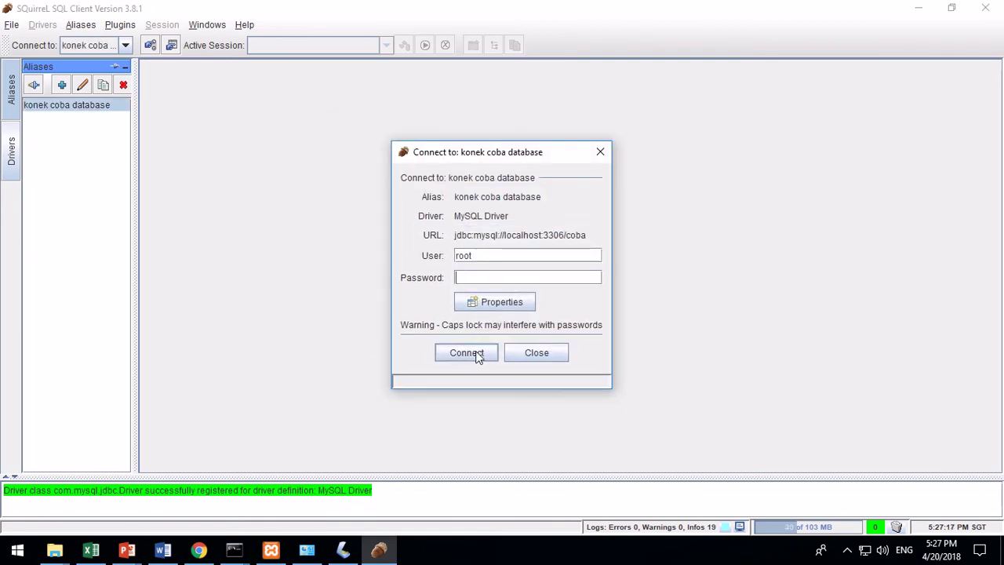
pyautogui.click(476, 355)
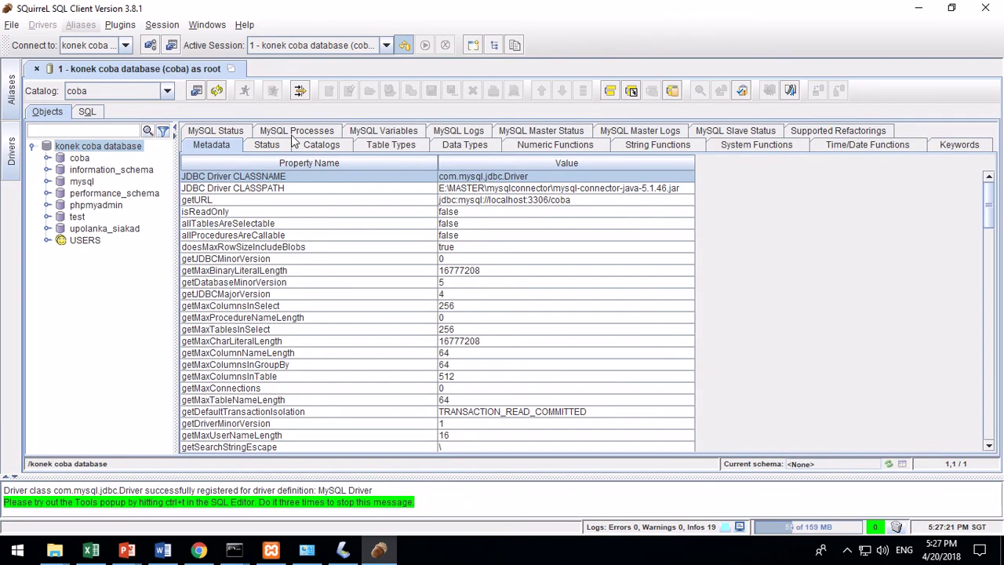
# Step: Run the query show tables; in the SQL editor and enlarge the results area
pyautogui.click(87, 112)
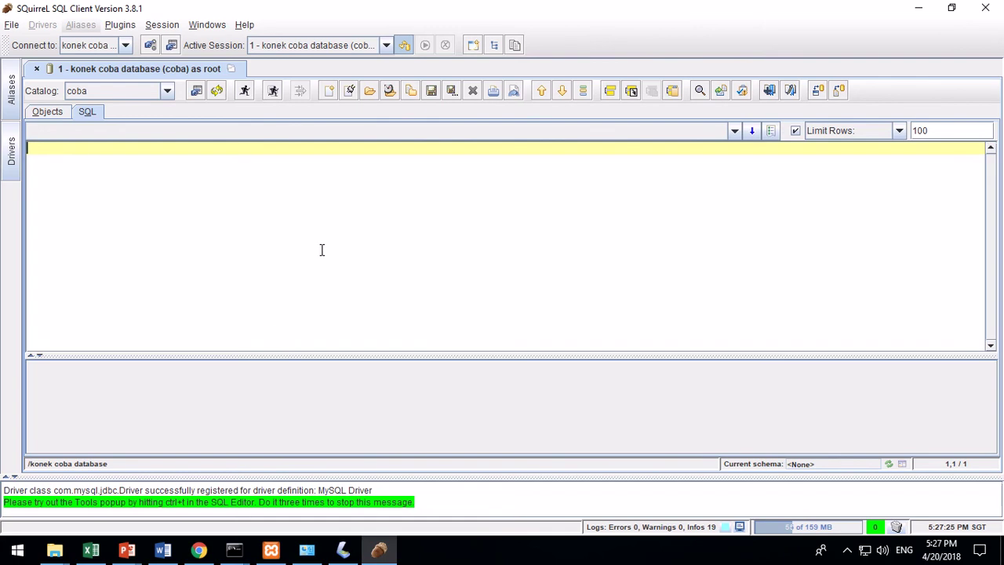
pyautogui.write('show tables;')
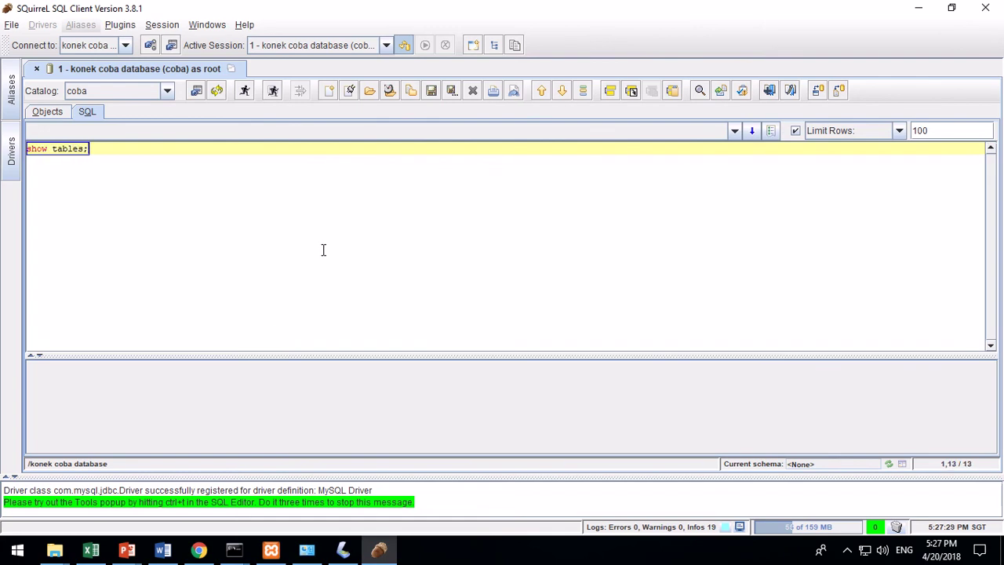
pyautogui.hotkey('ctrl', 'Return')
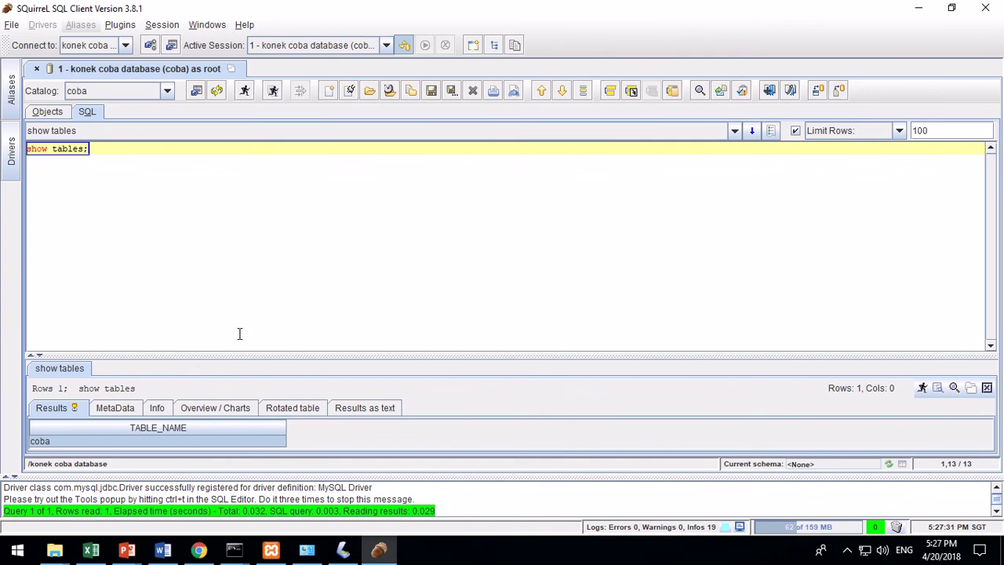
pyautogui.moveTo(247, 355); pyautogui.dragTo(260, 281)
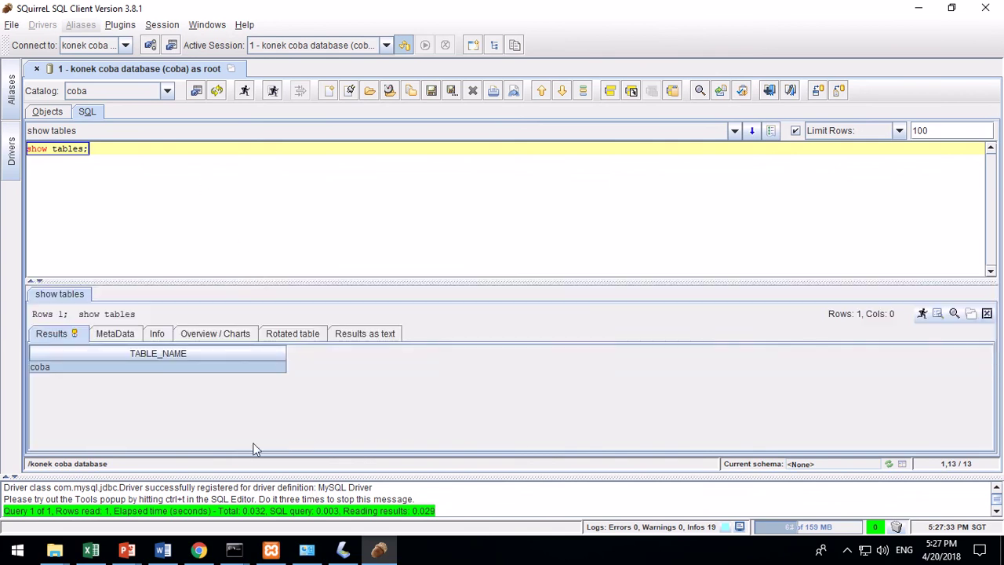
# Step: Look at the MySQL command prompt window for comparison and return to the SQL editor
pyautogui.click(233, 551)
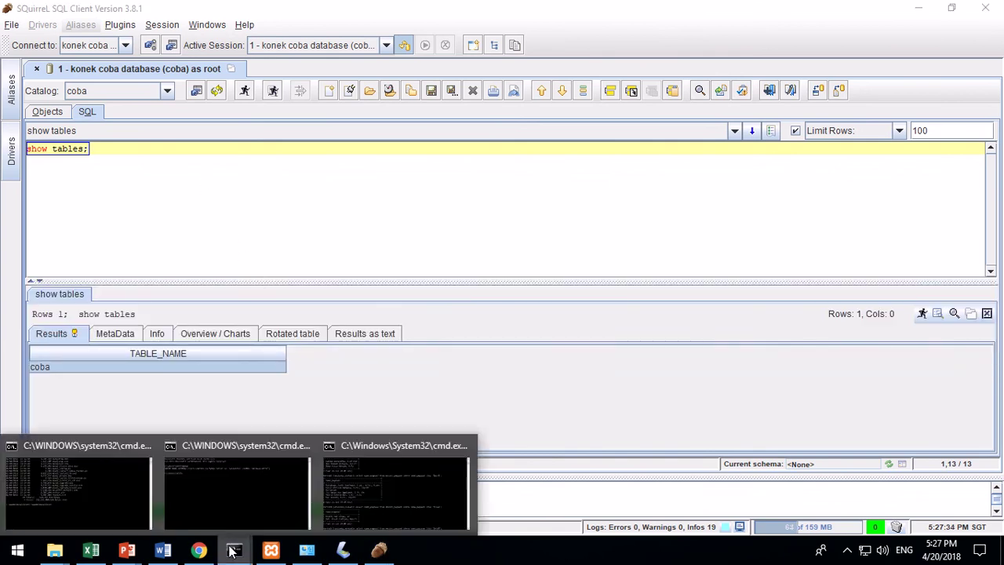
pyautogui.click(376, 494)
pyautogui.click(246, 208)
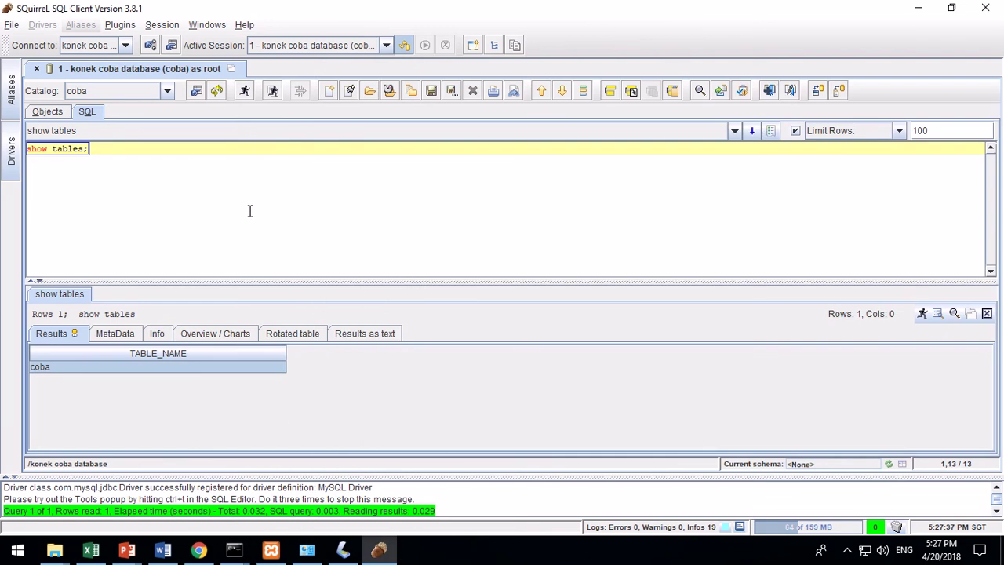
# Step: Add the statement desc coba; below show tables; in the SQL editor and run it to describe the coba table
pyautogui.press('Return')
pyautogui.press('Return')
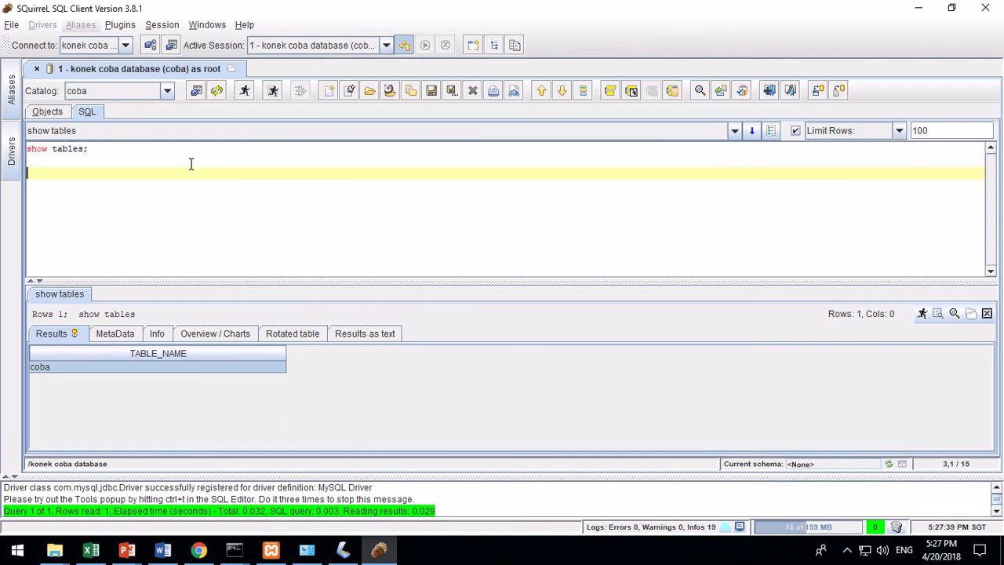
pyautogui.write('select *')
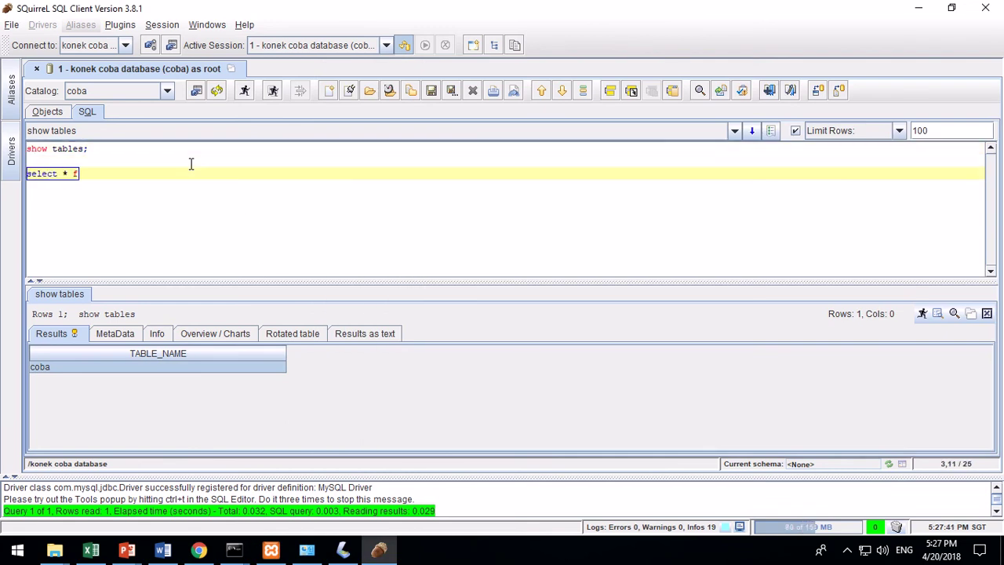
pyautogui.hotkey('ctrl', 'z')
pyautogui.write('desc ')
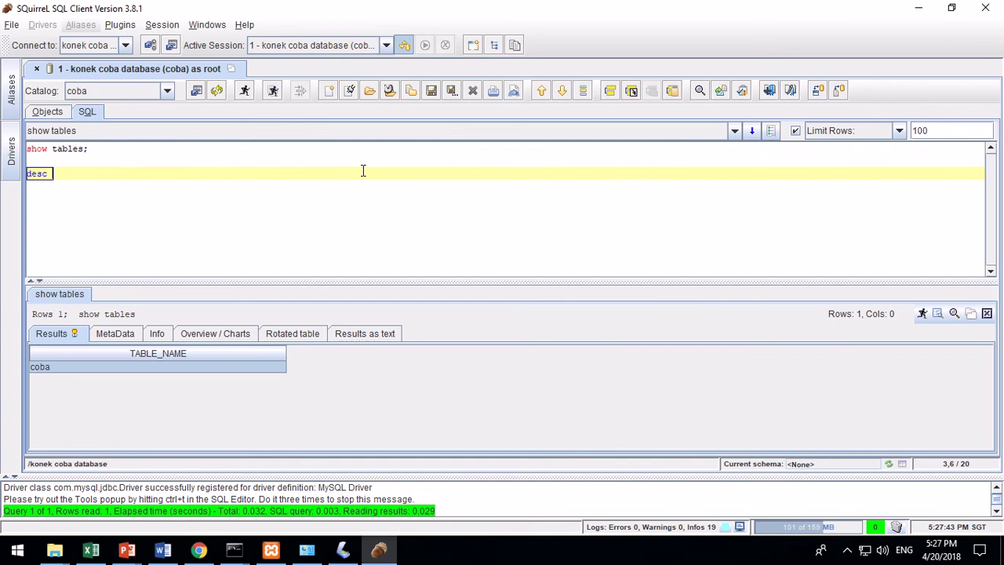
pyautogui.write('coba;')
pyautogui.press('Return')
pyautogui.press('Up')
pyautogui.hotkey('ctrl', 'Return')
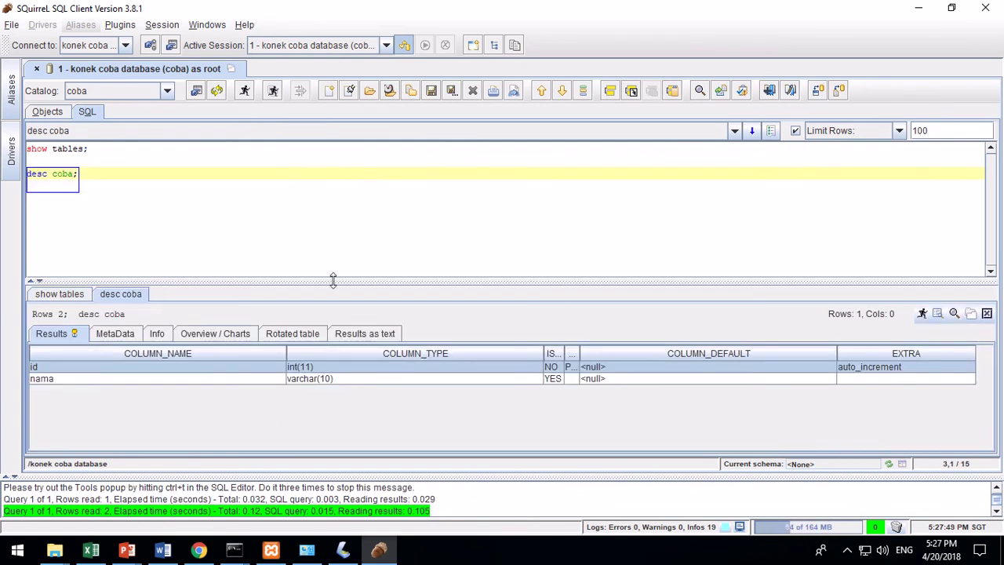
pyautogui.click(309, 221)
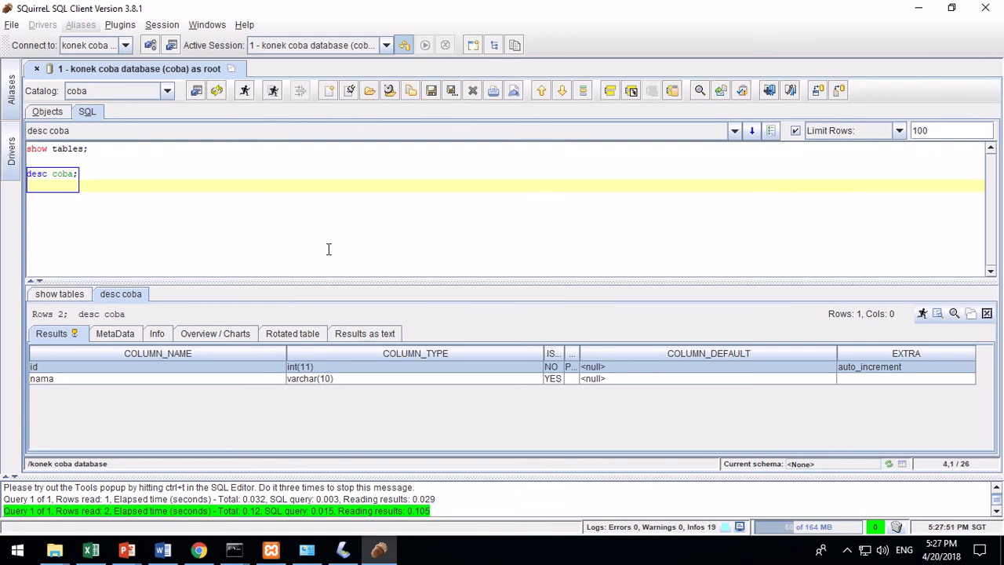
# Step: View the MySQL command prompt window for comparison, then return to the SQuirreL SQL session
pyautogui.click(383, 552)
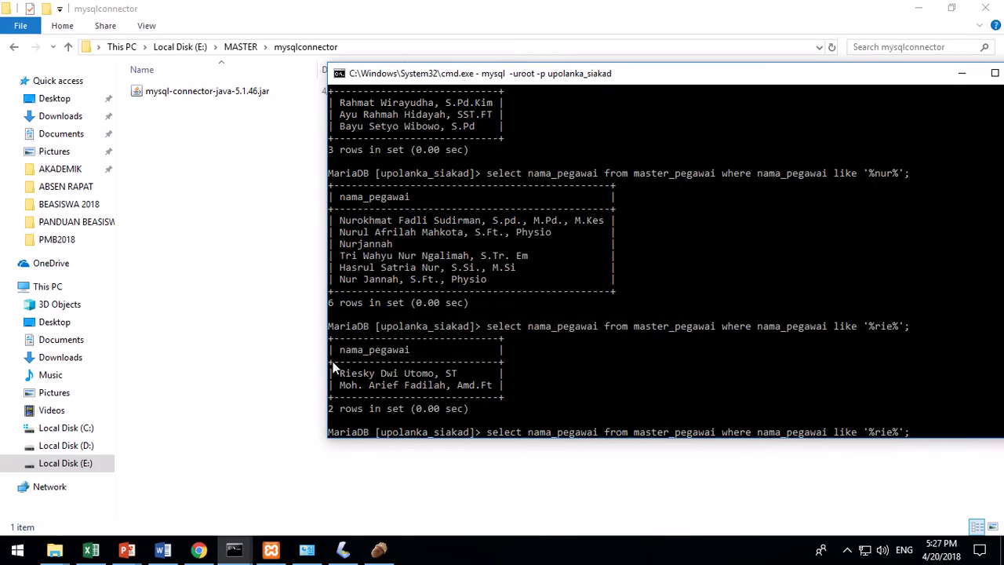
pyautogui.click(388, 552)
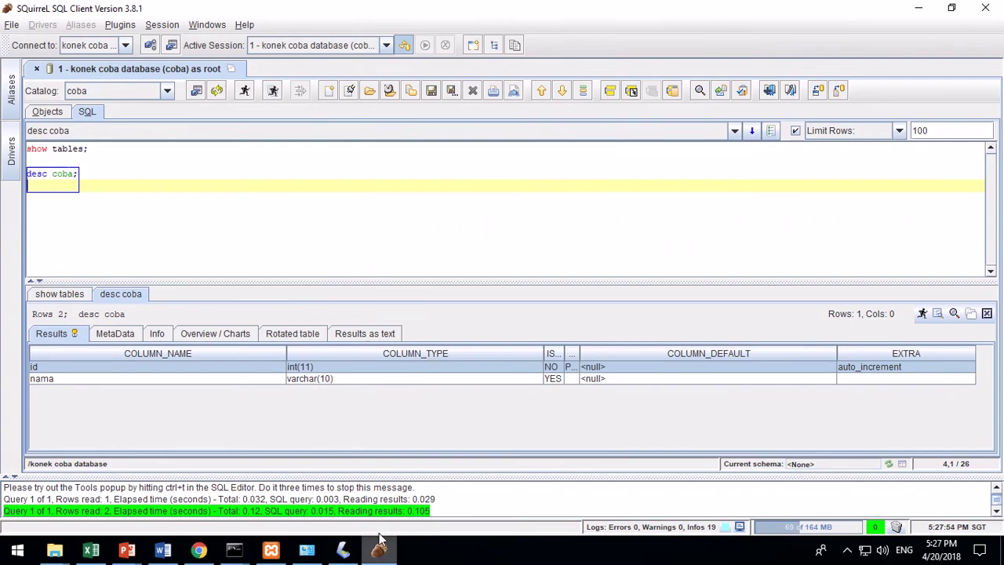
pyautogui.click(177, 161)
pyautogui.click(180, 149)
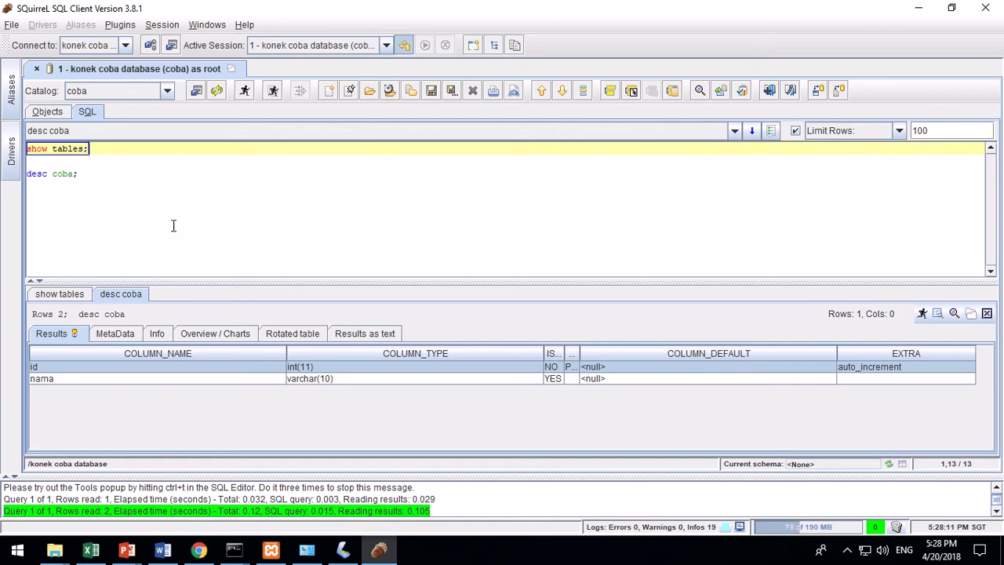
pyautogui.moveTo(354, 7)
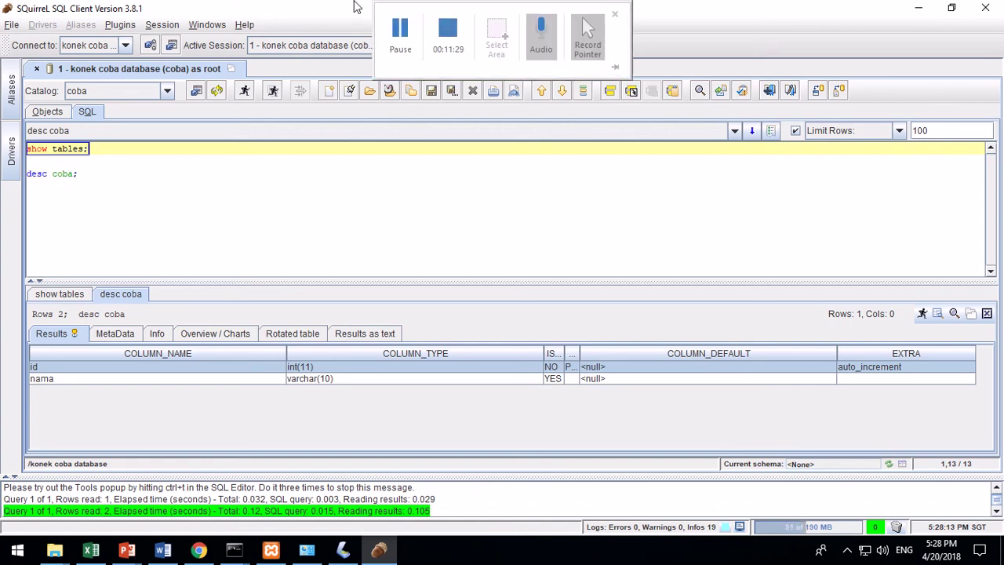